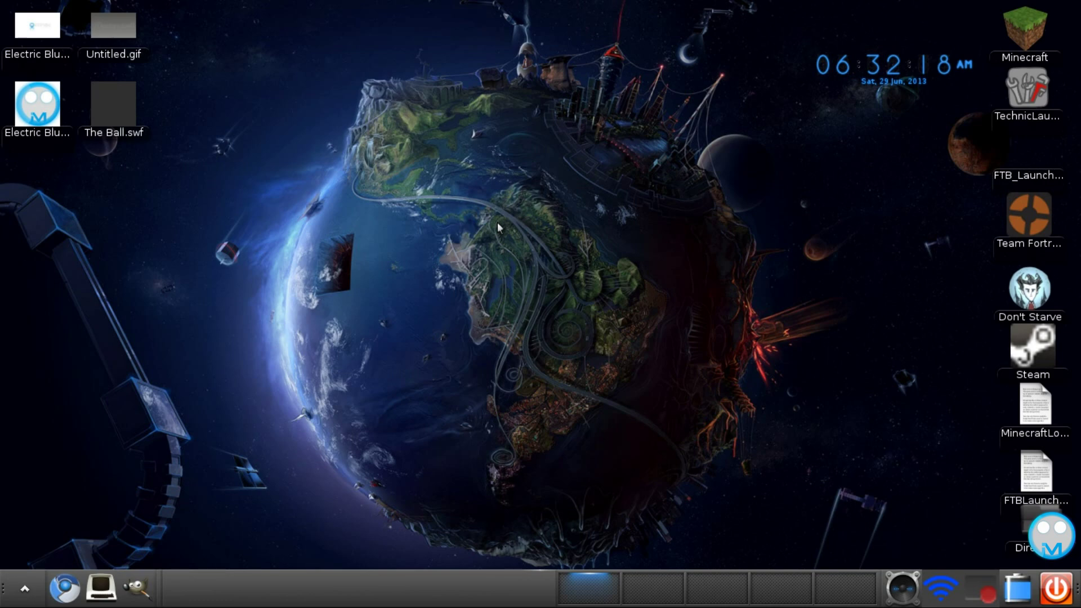
# - Launch GIMP and create a new 800 × 800 px white image
pyautogui.click(140, 589)
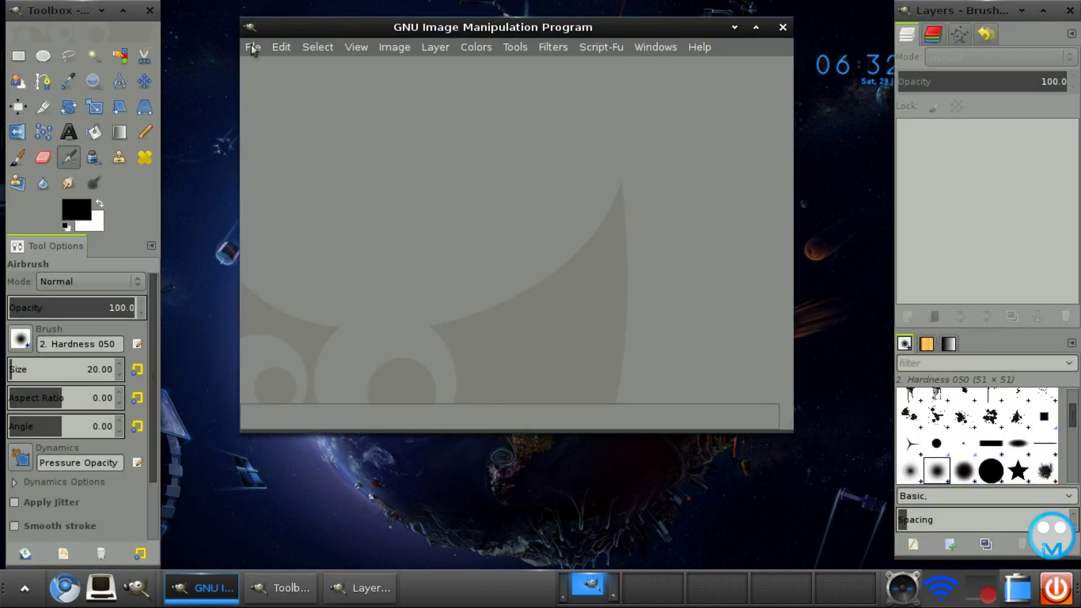
pyautogui.click(252, 48)
pyautogui.click(258, 66)
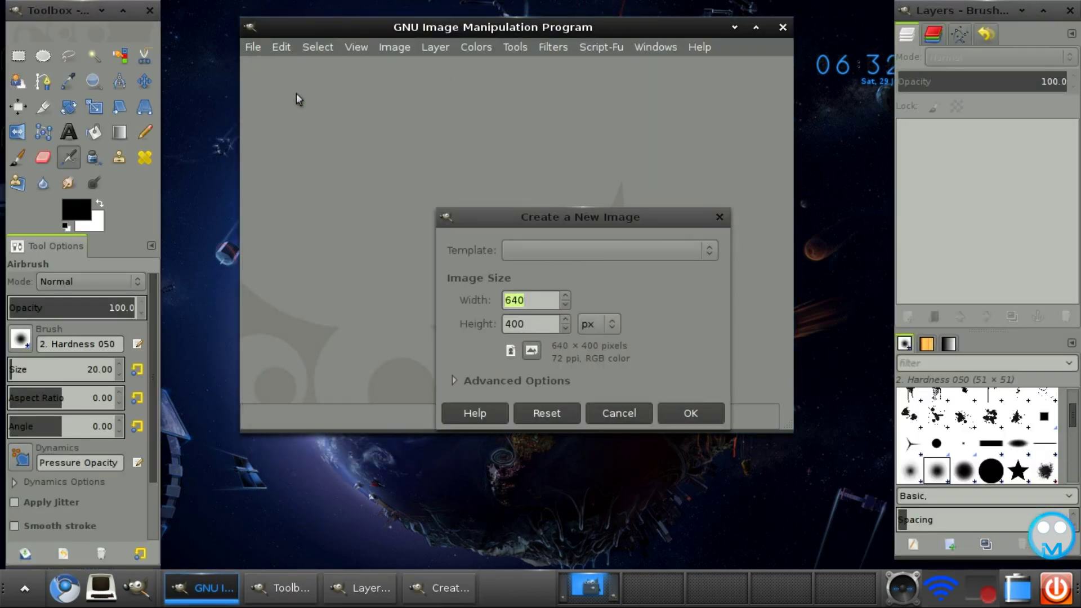
pyautogui.write('800')
pyautogui.press('Tab')
pyautogui.write('8')
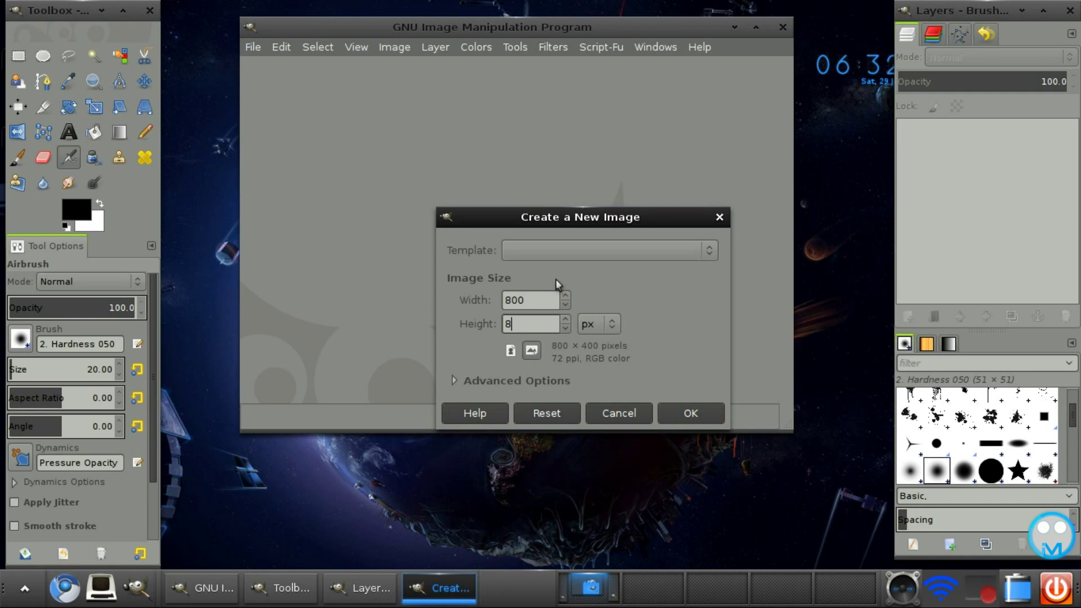
pyautogui.write('00')
pyautogui.press('Return')
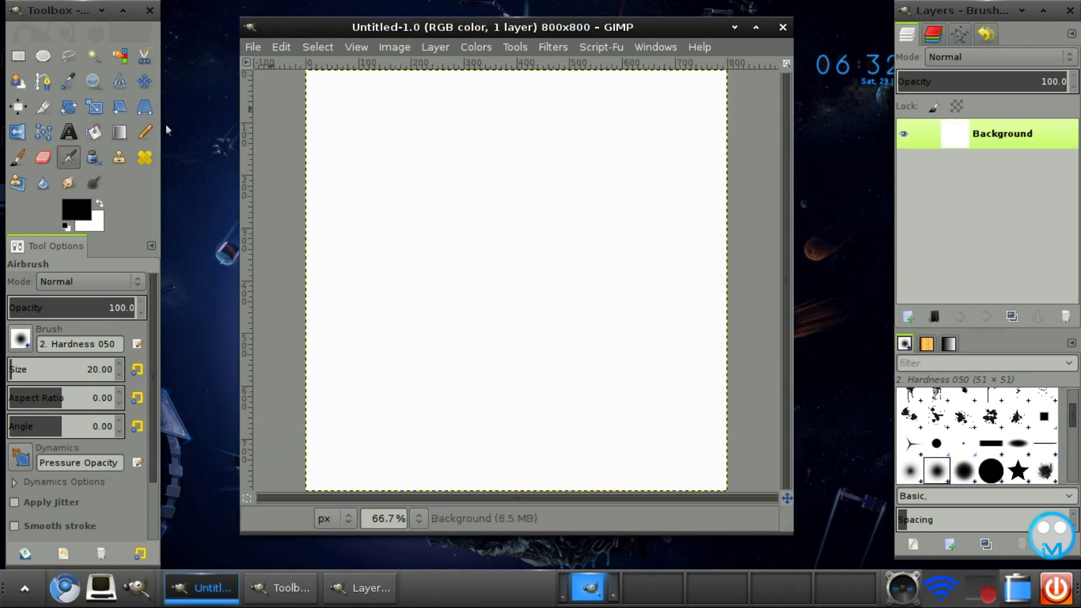
# - Add a new transparent layer above the Background
pyautogui.click(985, 253)
pyautogui.click(908, 316)
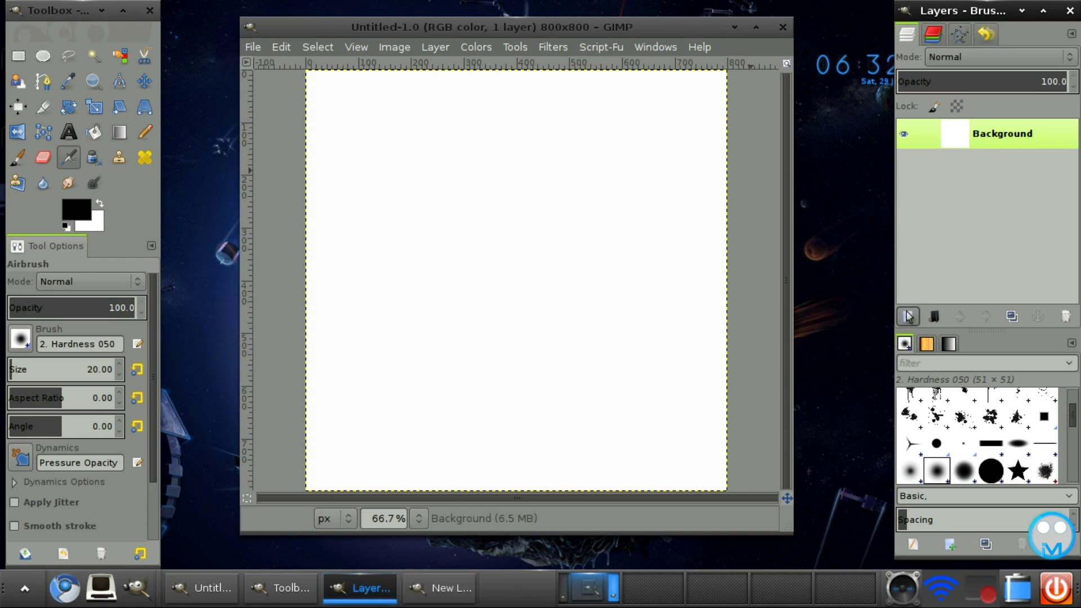
pyautogui.click(608, 402)
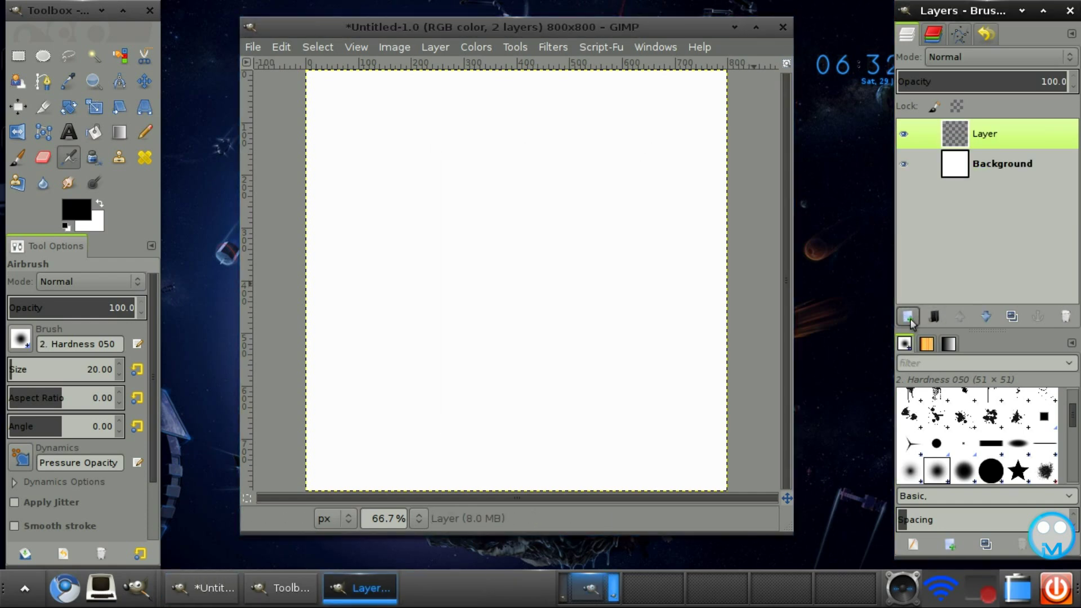
# - Select a fixed-aspect 789 × 789 px circle covering nearly the whole canvas
pyautogui.click(43, 56)
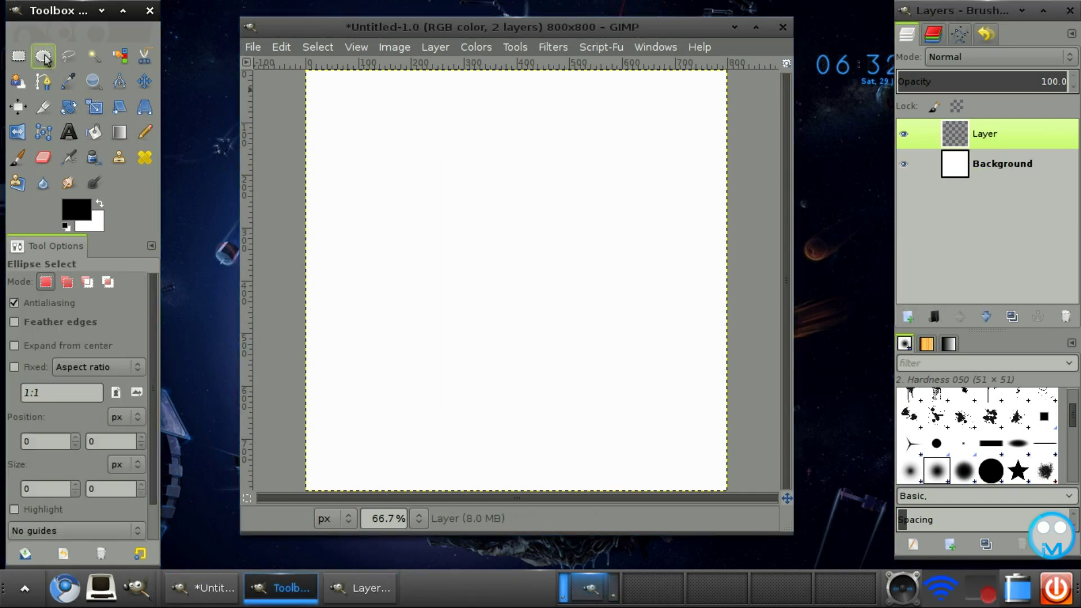
pyautogui.click(24, 368)
pyautogui.moveTo(307, 73); pyautogui.dragTo(701, 486)
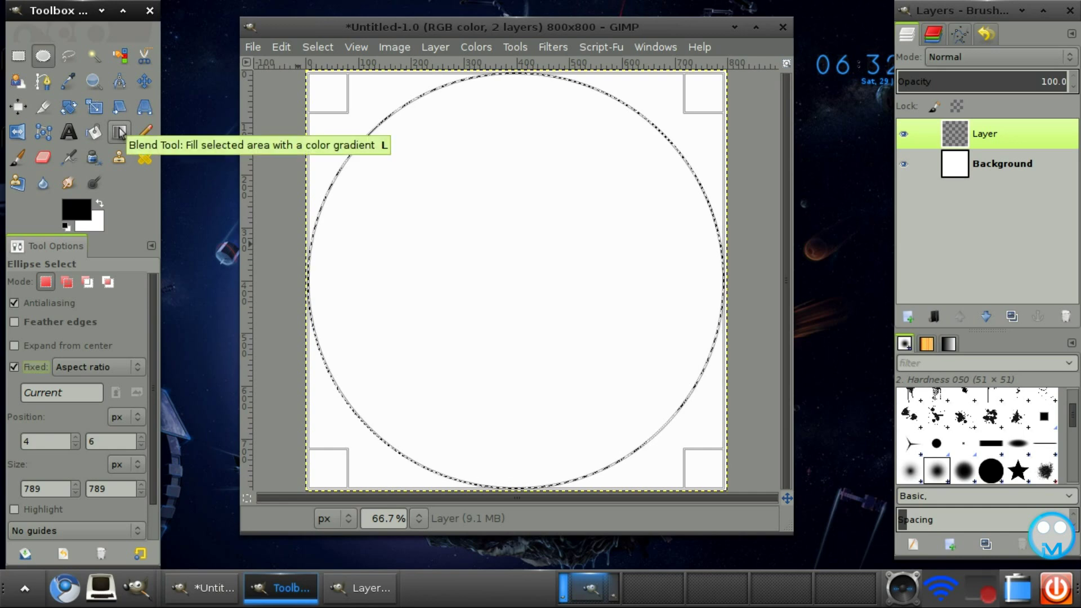
# - With the Blend tool, set foreground to f4f4f4 and background to d4d4d4
pyautogui.click(120, 132)
pyautogui.click(73, 213)
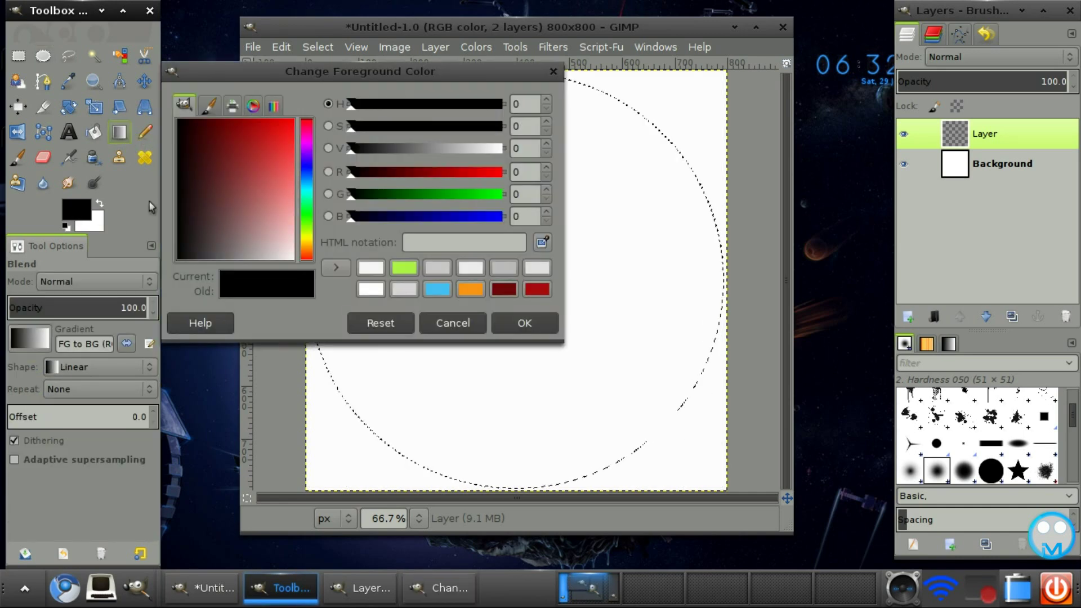
pyautogui.moveTo(270, 251); pyautogui.dragTo(290, 280)
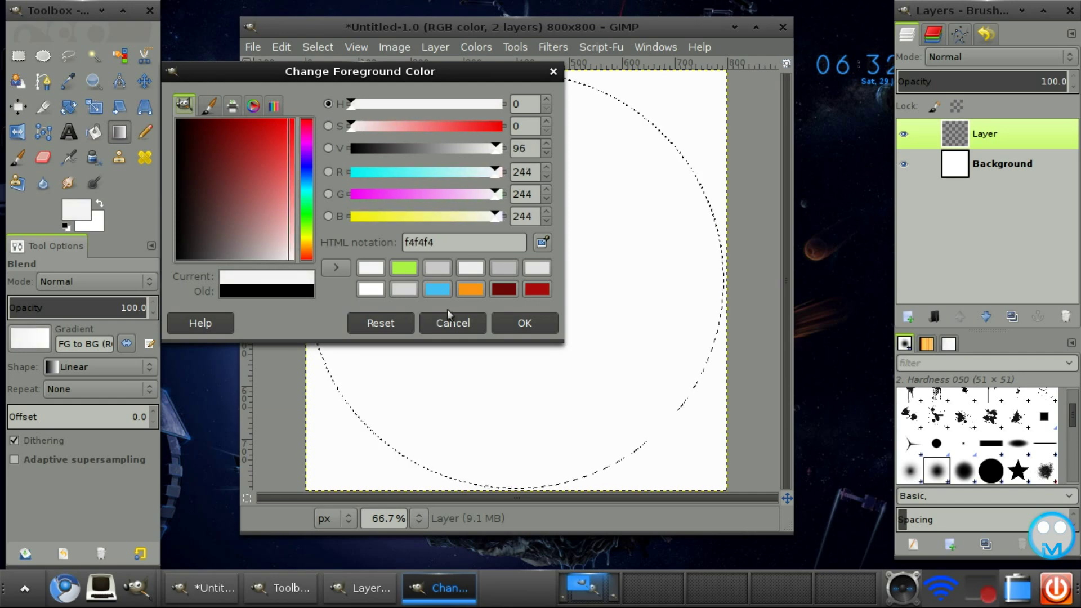
pyautogui.click(518, 322)
pyautogui.click(91, 226)
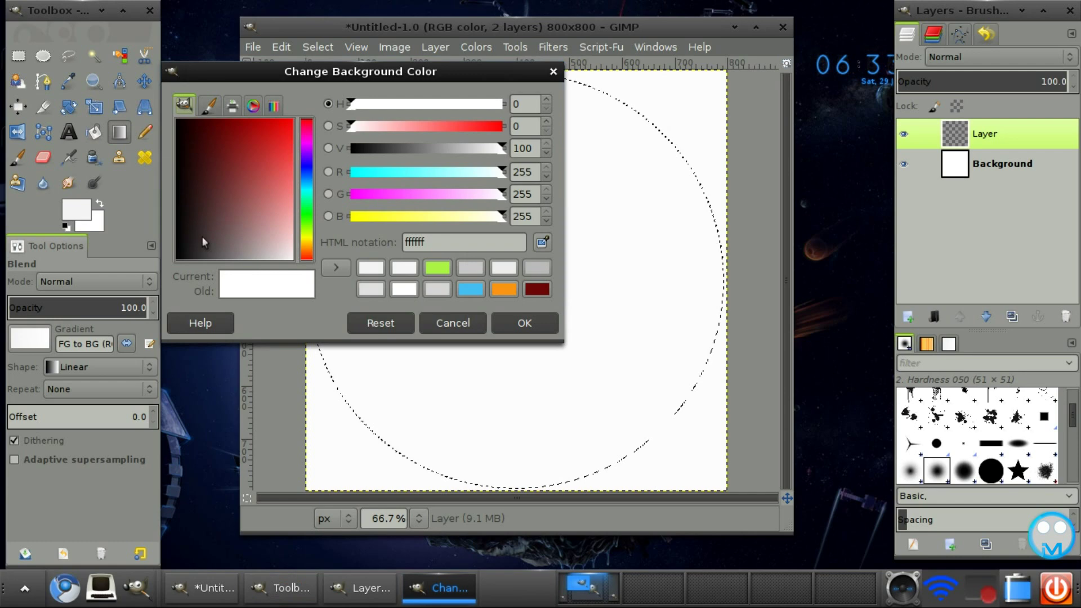
pyautogui.moveTo(278, 244); pyautogui.dragTo(275, 272)
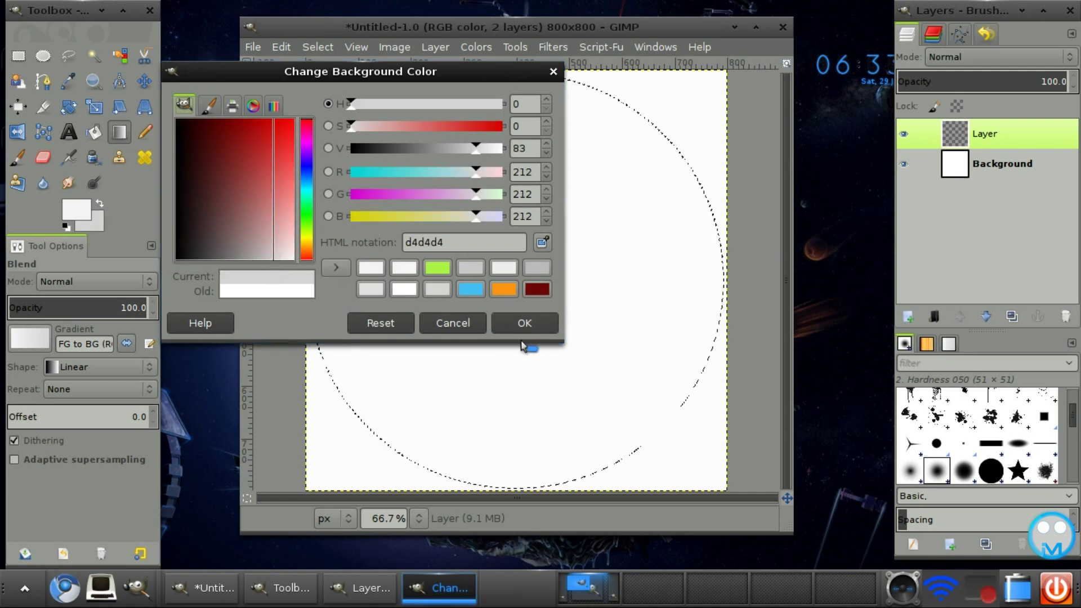
pyautogui.click(524, 323)
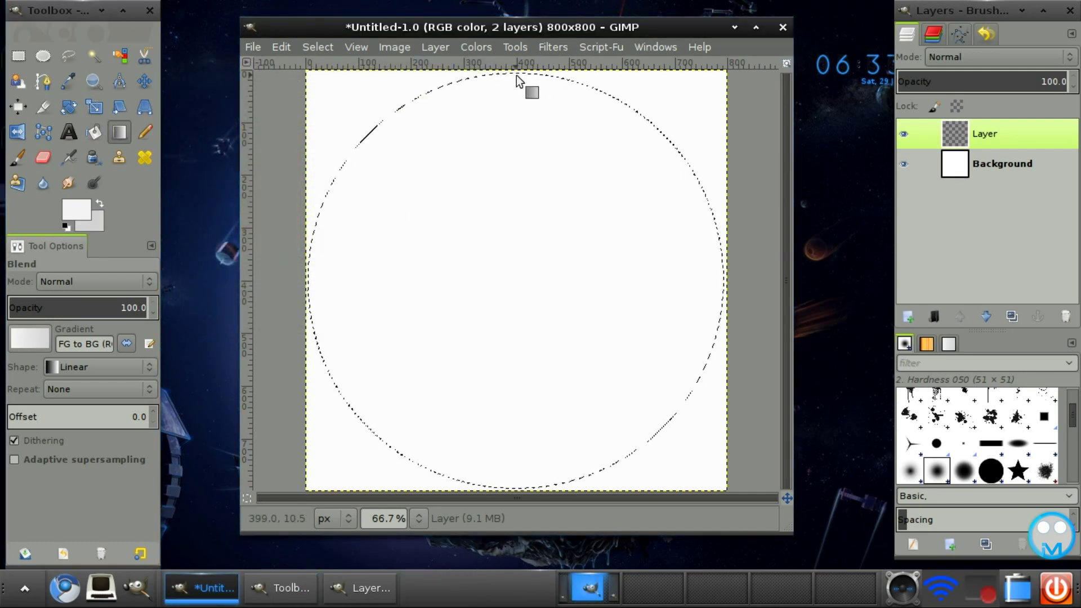
# - Drag a top-to-bottom grey gradient through the circle, then clear the selection
pyautogui.moveTo(516, 75); pyautogui.dragTo(523, 438)
pyautogui.moveTo(524, 487); pyautogui.dragTo(524, 490)
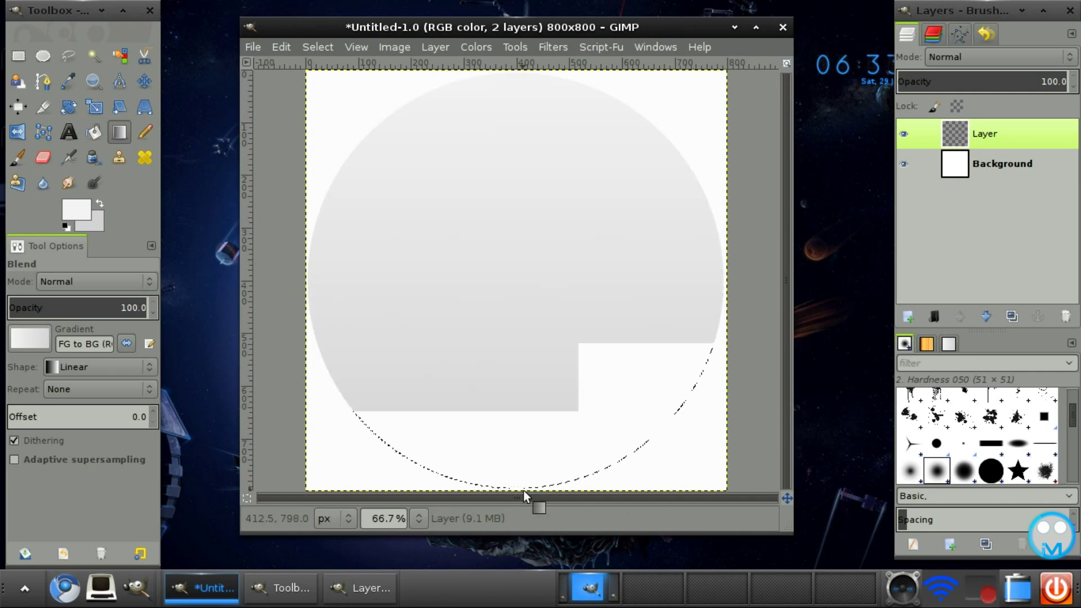
pyautogui.click(307, 47)
pyautogui.click(330, 83)
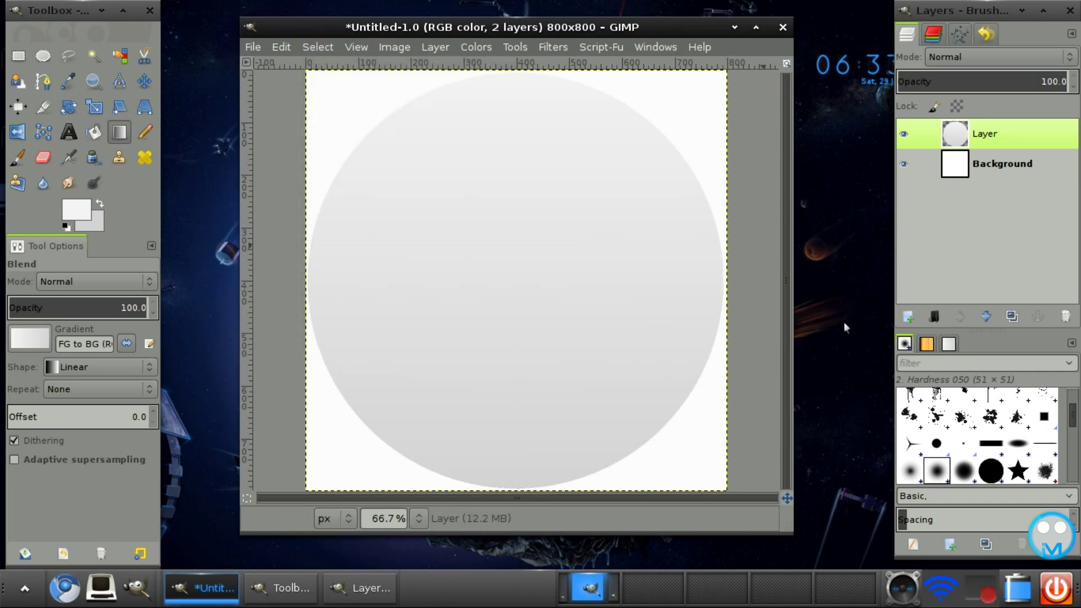
pyautogui.click(909, 315)
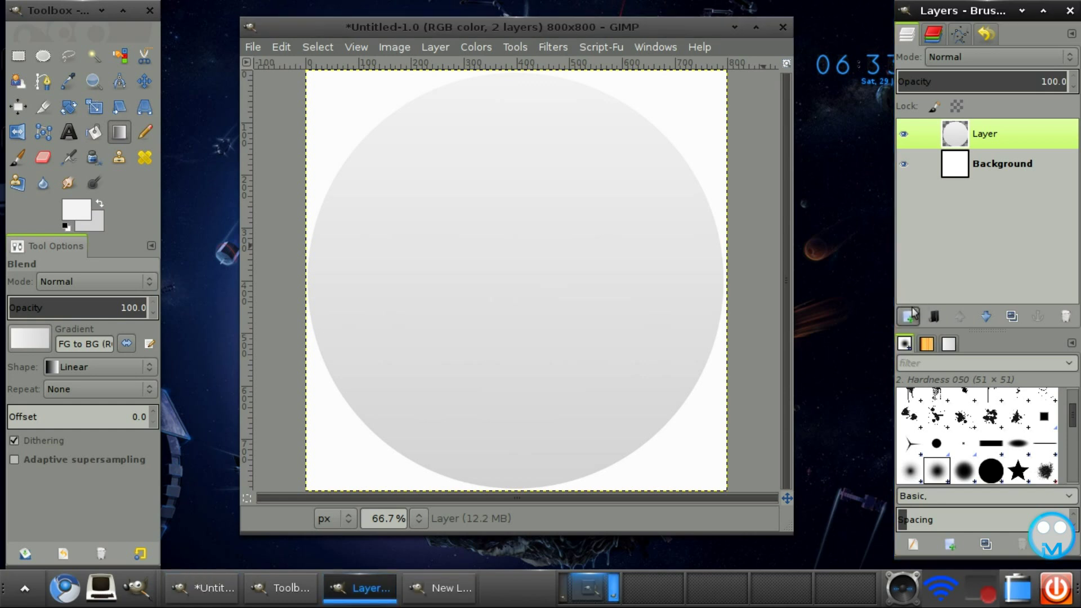
# - Confirm Layer #1 and draw a roughly 731 px circular selection centred inside the grey disc
pyautogui.click(611, 398)
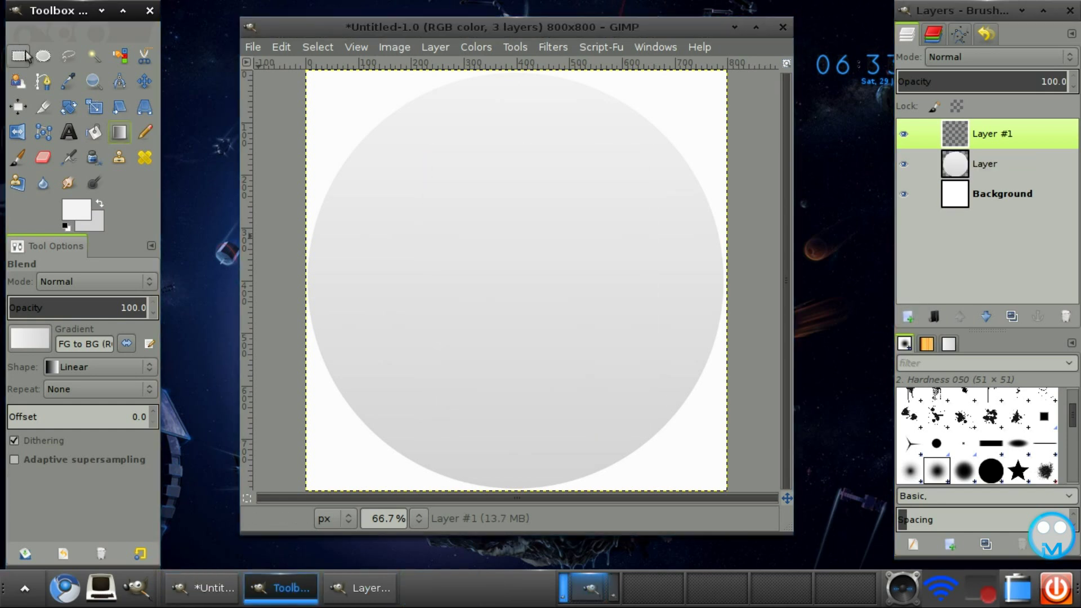
pyautogui.click(43, 56)
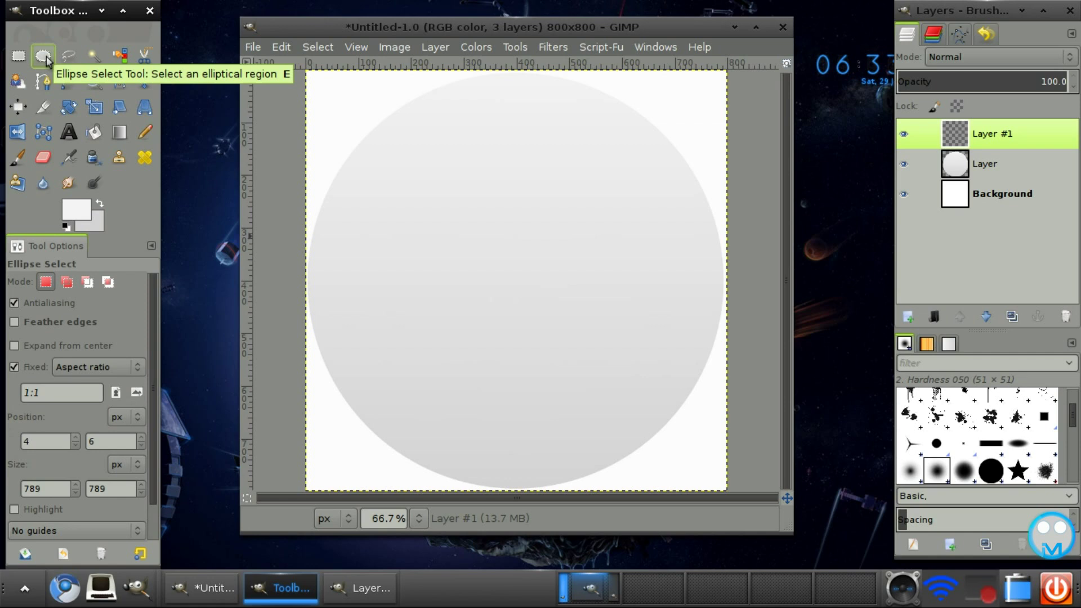
pyautogui.moveTo(394, 120); pyautogui.dragTo(741, 431)
pyautogui.moveTo(600, 314); pyautogui.dragTo(550, 302)
pyautogui.moveTo(658, 414); pyautogui.dragTo(709, 475)
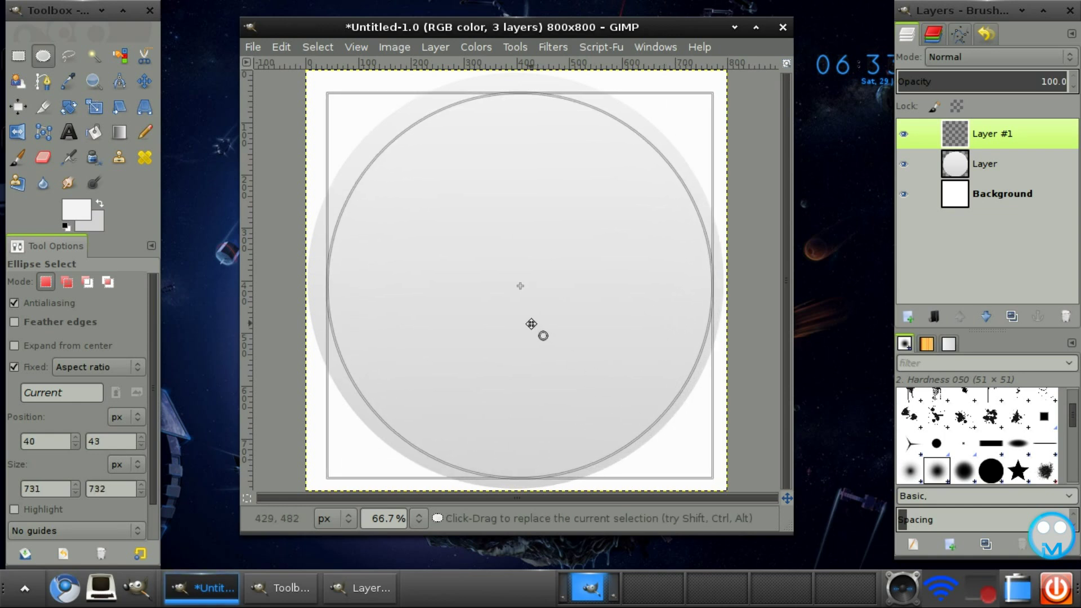
pyautogui.moveTo(531, 324); pyautogui.dragTo(531, 322)
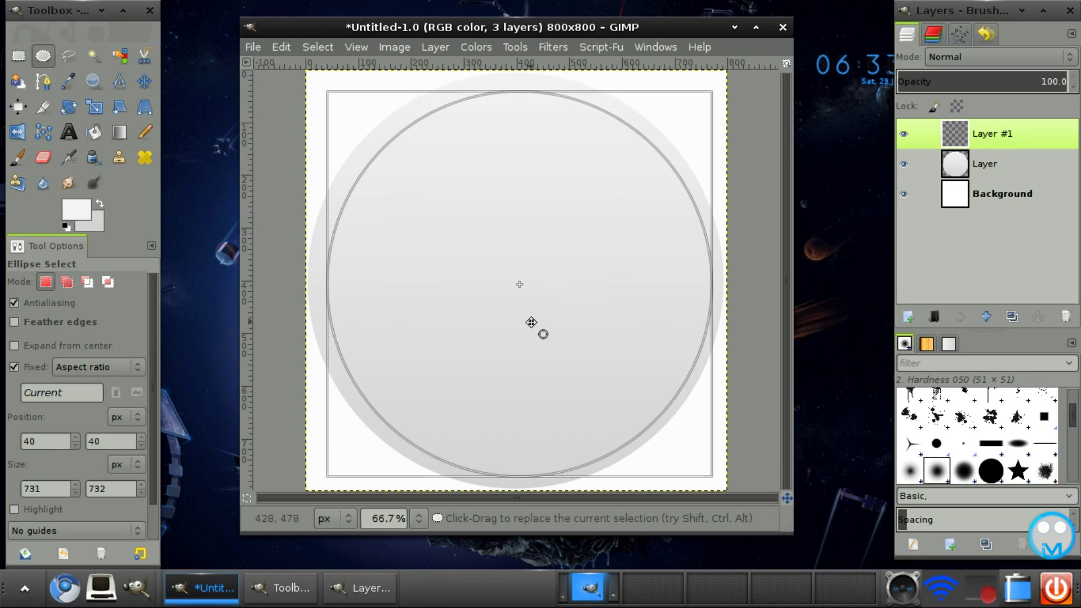
# - Set the foreground colour to green aaf344
pyautogui.click(75, 207)
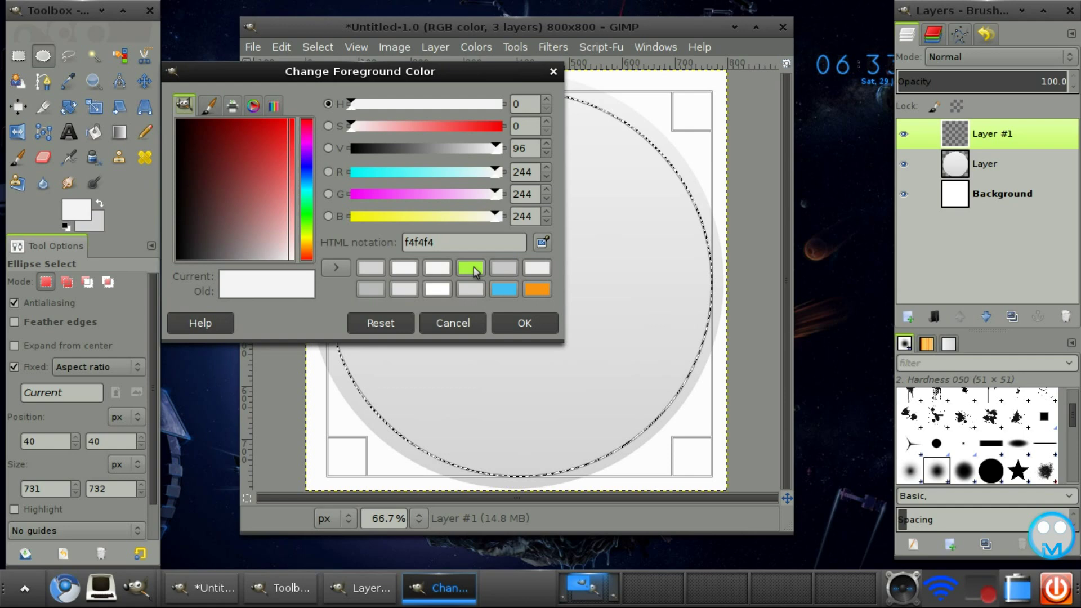
pyautogui.click(474, 267)
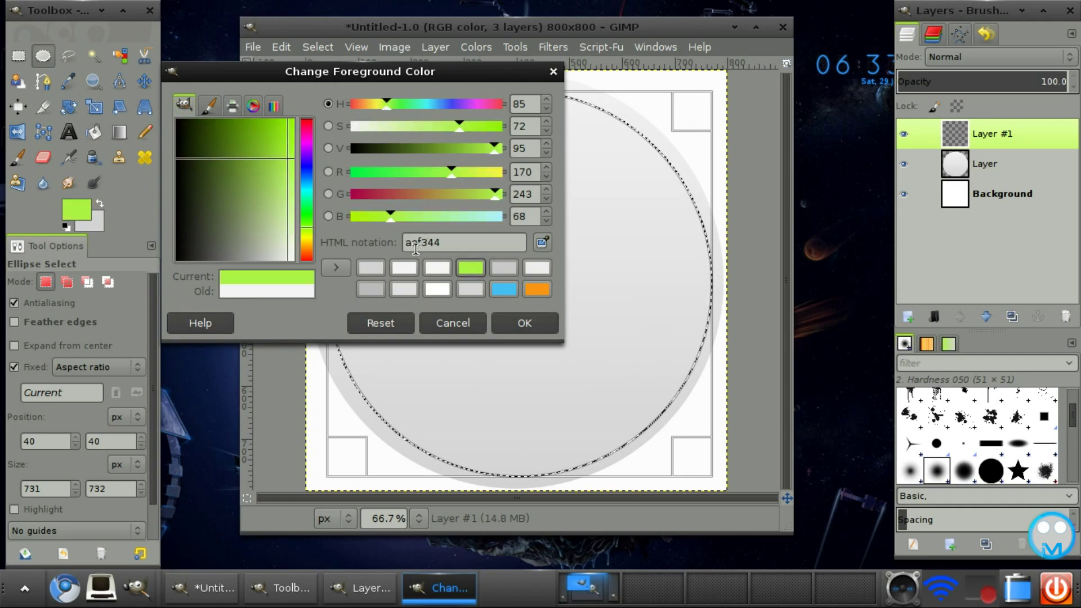
pyautogui.click(523, 322)
# - Bucket-fill the inner circle with the green and clear the selection
pyautogui.click(94, 131)
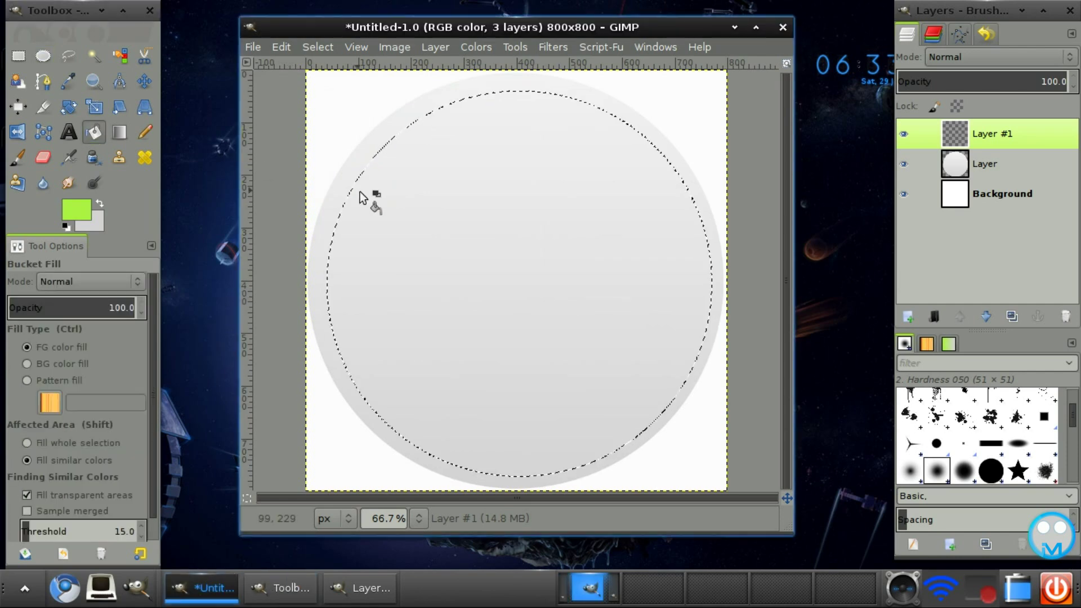
pyautogui.click(418, 224)
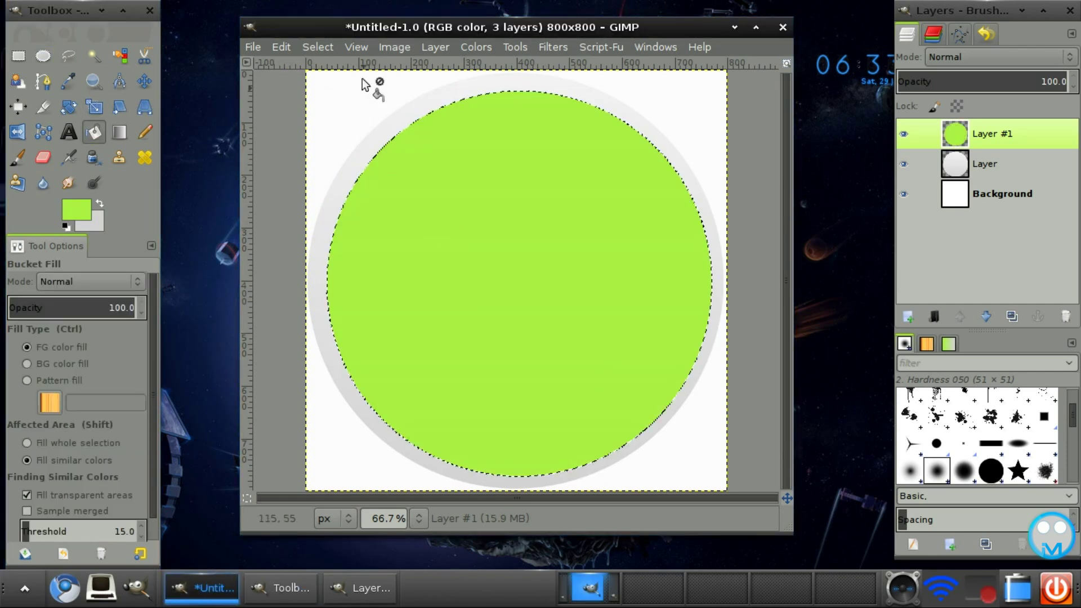
pyautogui.click(316, 44)
pyautogui.click(321, 85)
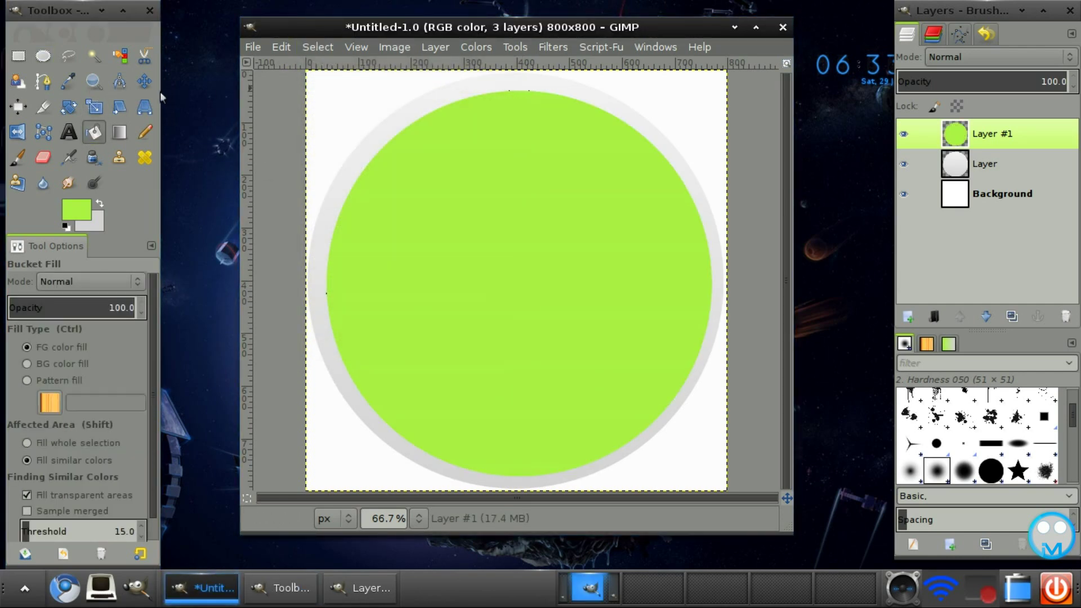
pyautogui.click(144, 81)
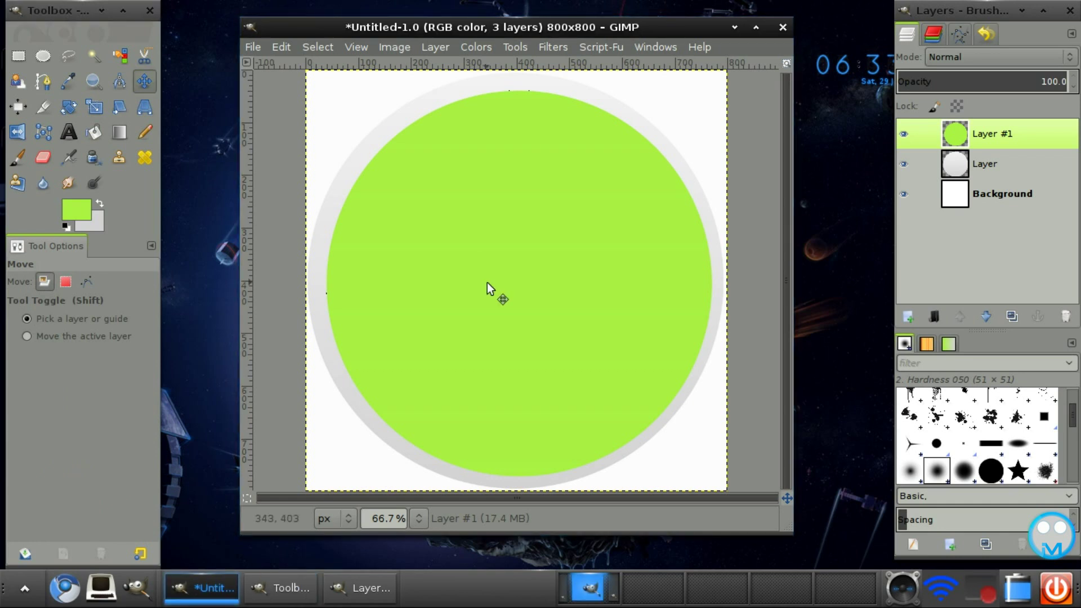
# - Nudge the green disc left to centre it and add a new layer above it
pyautogui.press('Left')
pyautogui.press('Left')
pyautogui.press('Left')
pyautogui.press('Left')
pyautogui.press('Left')
pyautogui.press('Left')
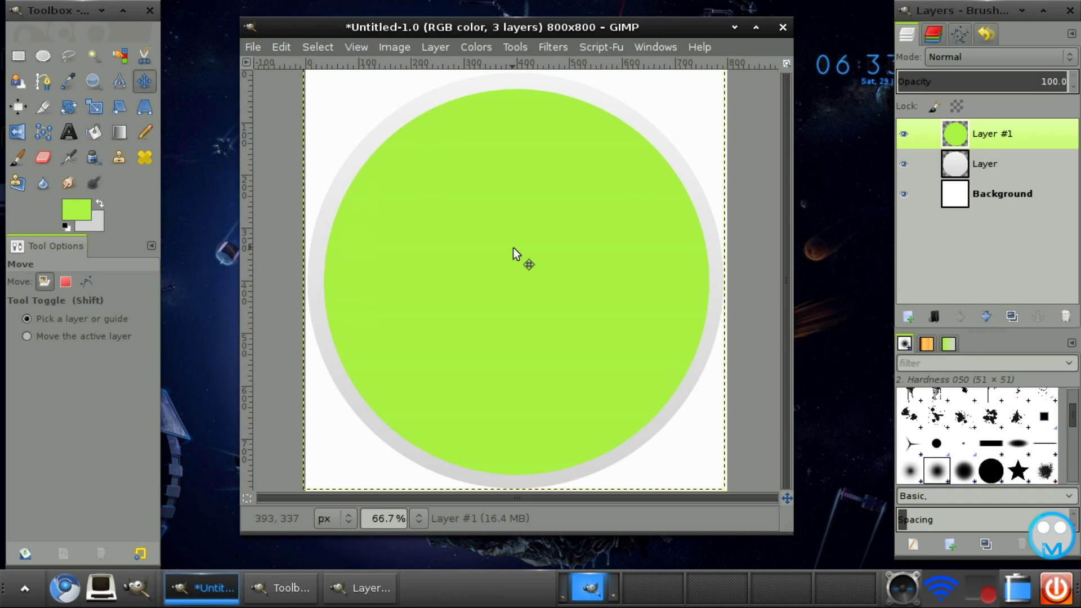
pyautogui.click(918, 276)
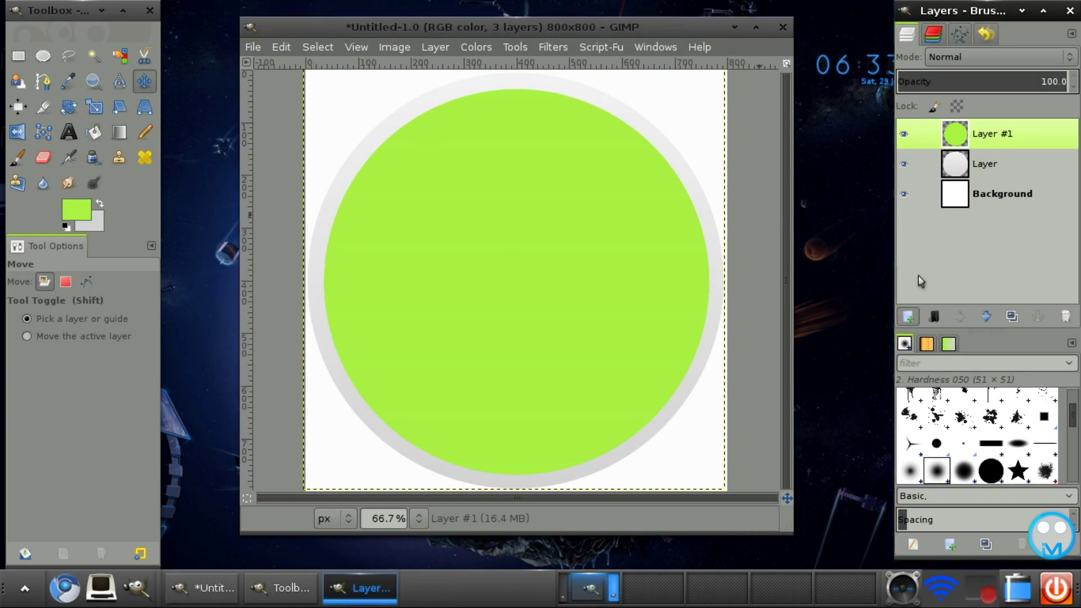
pyautogui.click(906, 317)
# - Confirm the new transparent Layer #2 and set the foreground colour to f4f4f4
pyautogui.click(608, 400)
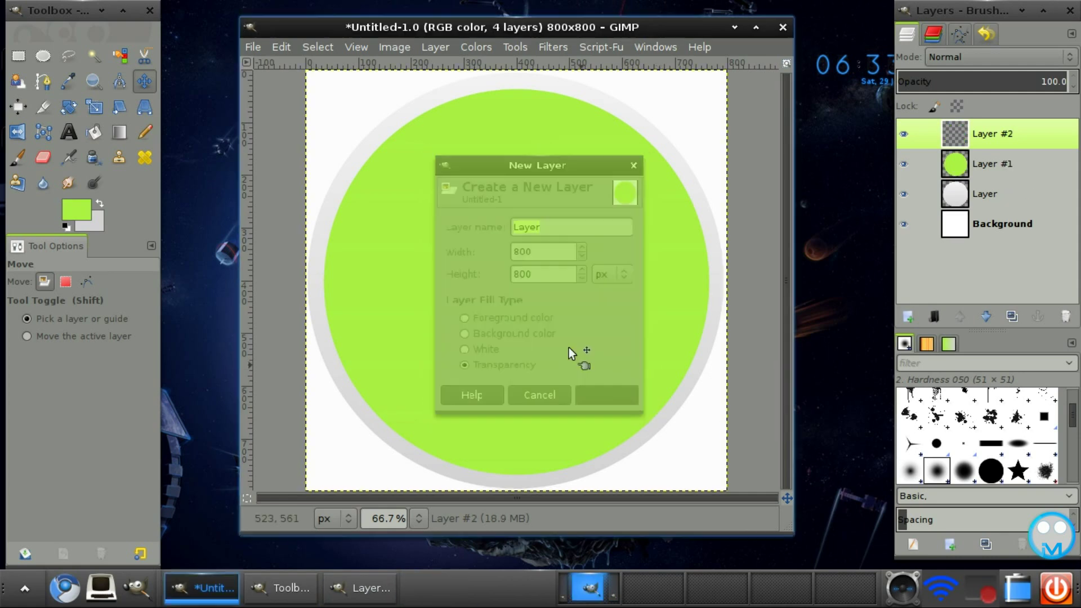
pyautogui.click(49, 55)
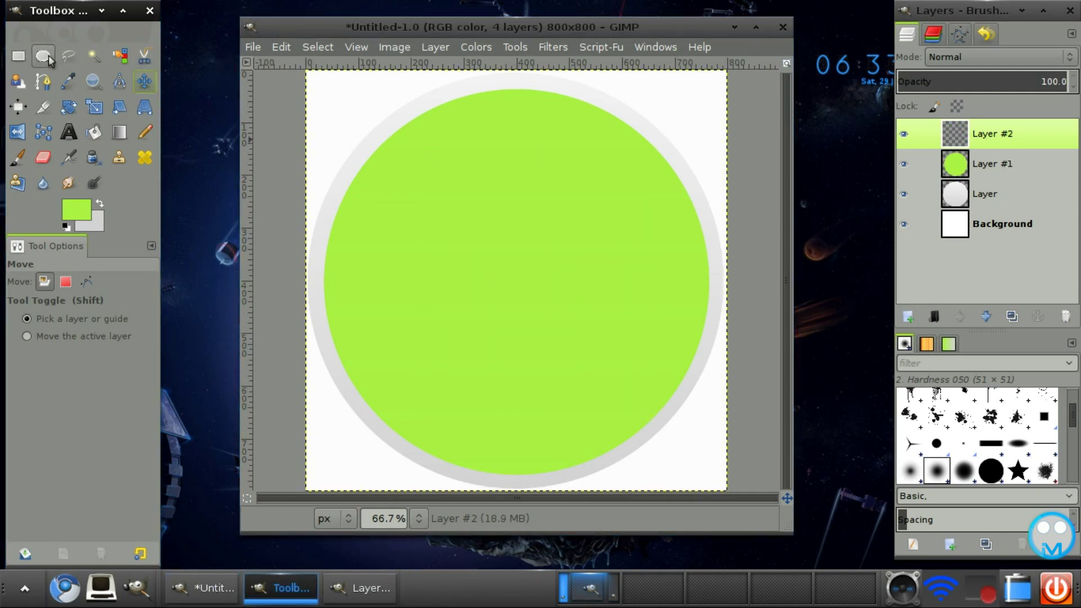
pyautogui.click(75, 211)
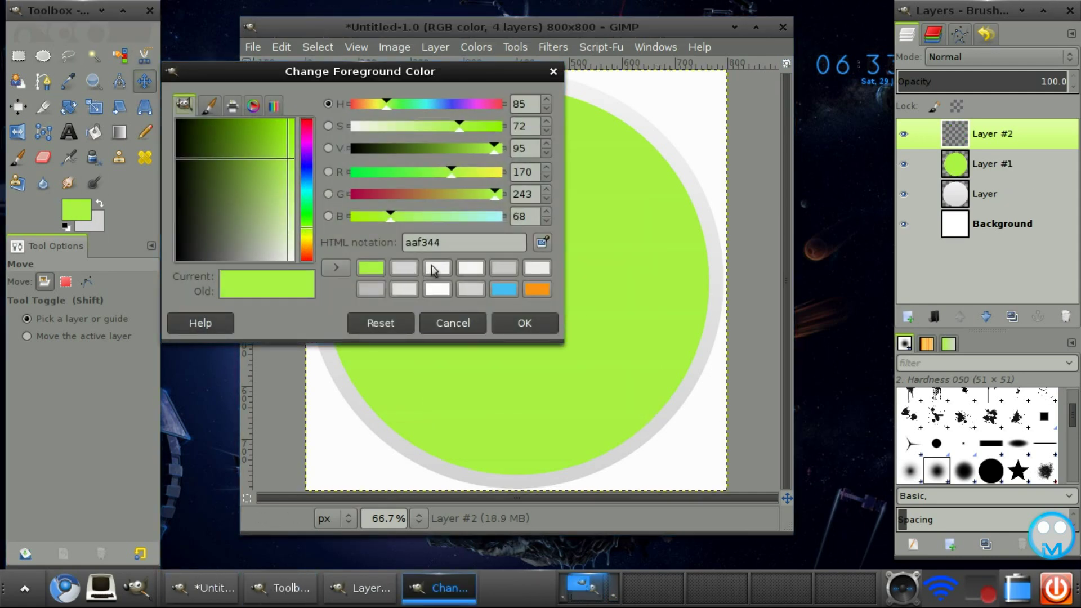
pyautogui.click(436, 268)
pyautogui.click(513, 322)
# - Select a circle of about 675 px centred inside the green disc
pyautogui.click(42, 55)
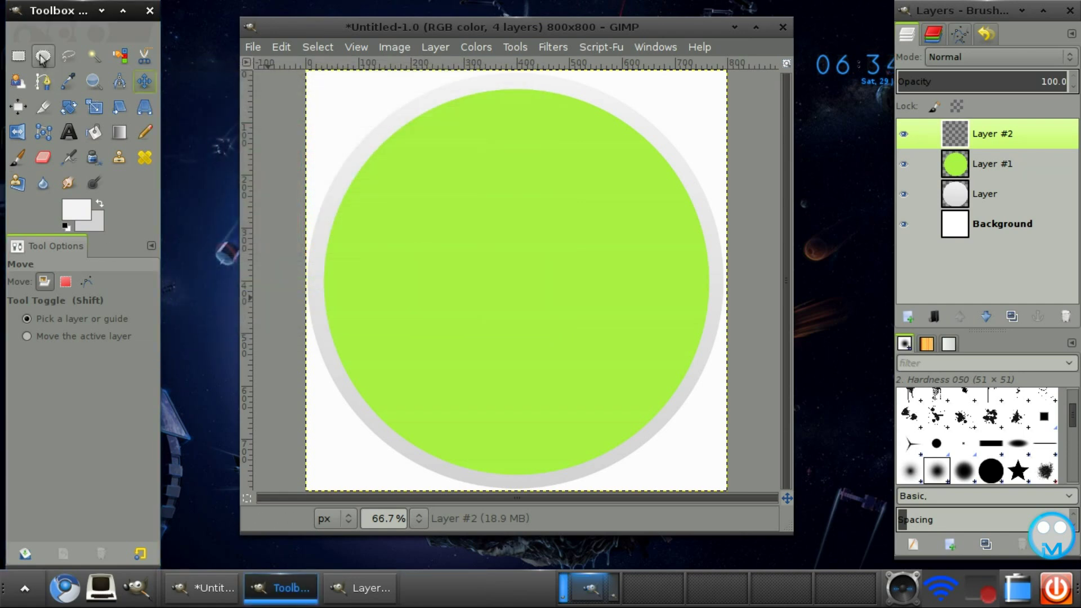
pyautogui.moveTo(380, 152); pyautogui.dragTo(602, 374)
pyautogui.moveTo(633, 410); pyautogui.dragTo(696, 472)
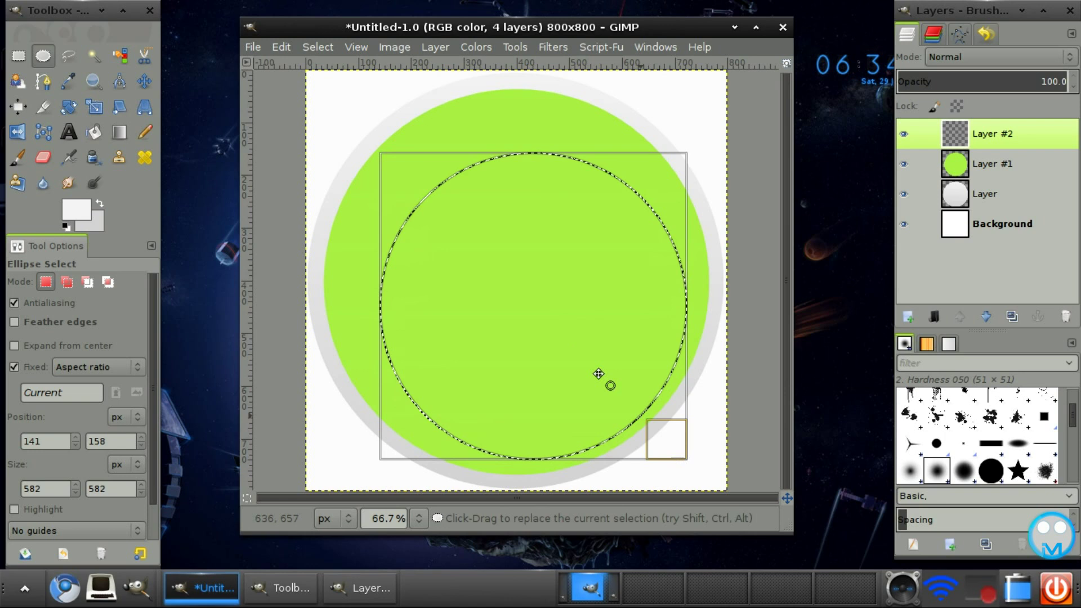
pyautogui.moveTo(512, 284); pyautogui.dragTo(478, 248)
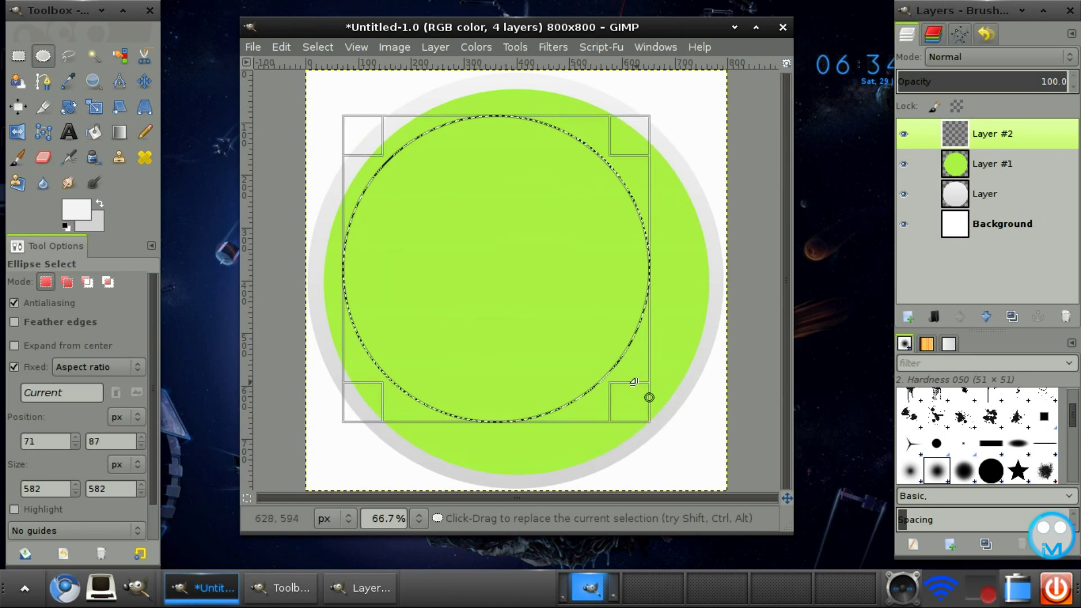
pyautogui.moveTo(657, 414); pyautogui.dragTo(692, 451)
pyautogui.moveTo(665, 141); pyautogui.dragTo(686, 138)
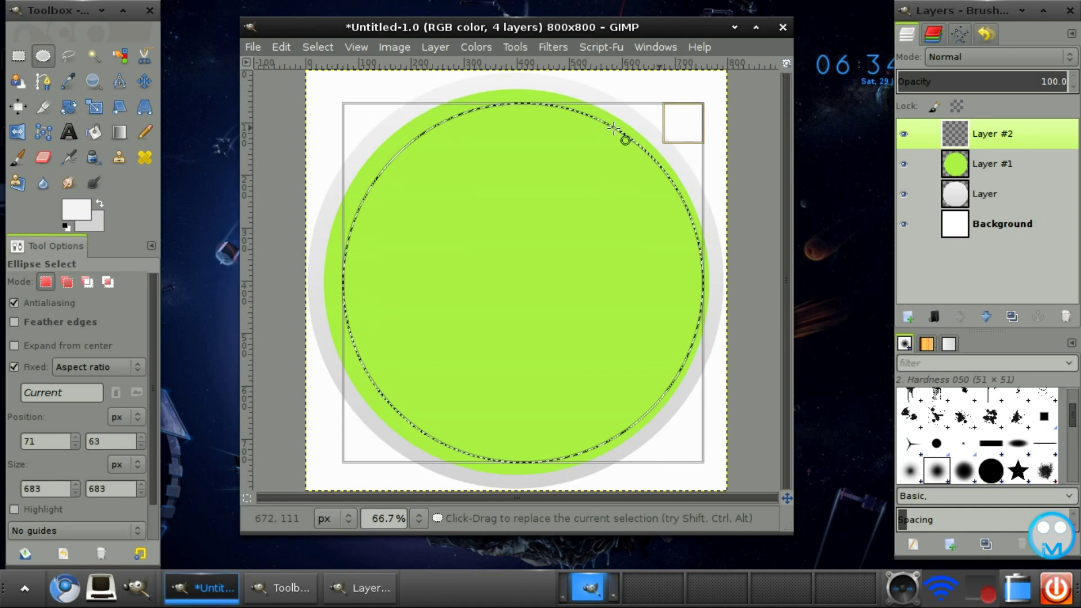
# - Fill the selection with a top-to-bottom grey gradient, clear it, and nudge the disc left
pyautogui.click(118, 133)
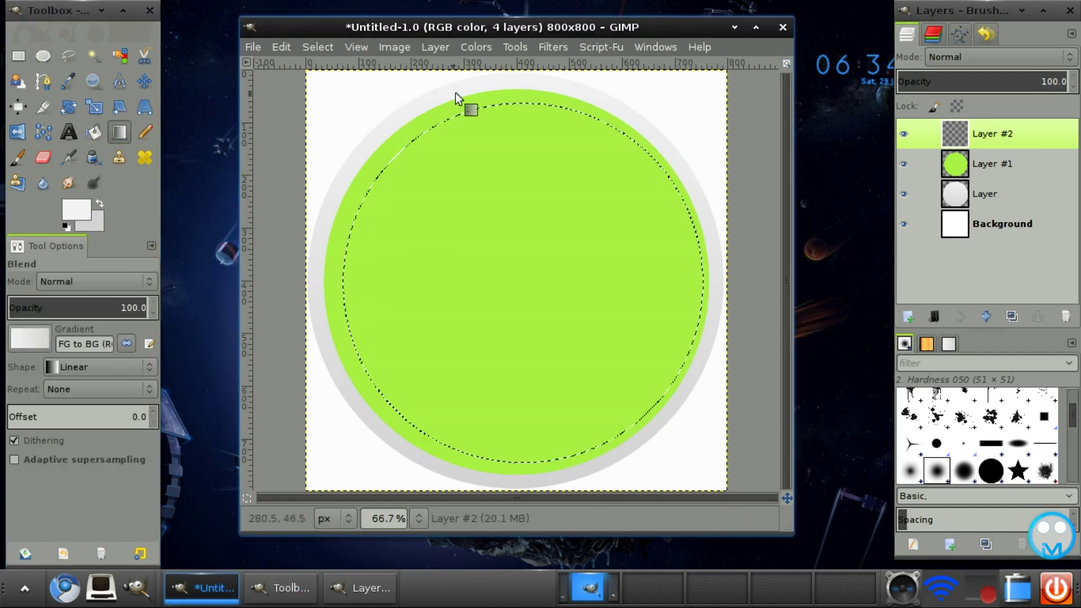
pyautogui.moveTo(506, 103); pyautogui.dragTo(505, 463)
pyautogui.click(318, 47)
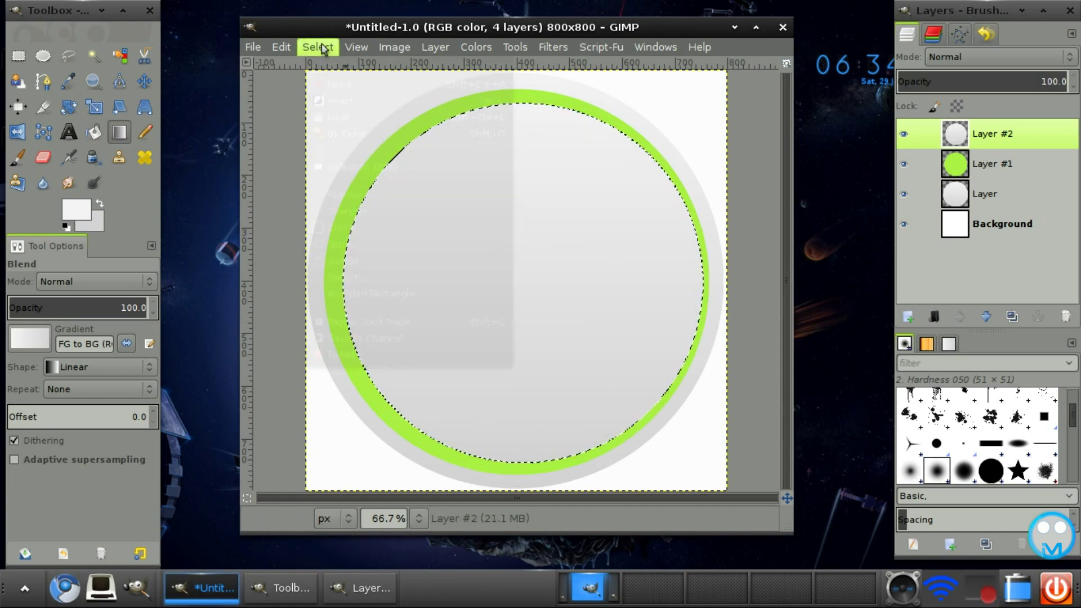
pyautogui.click(315, 82)
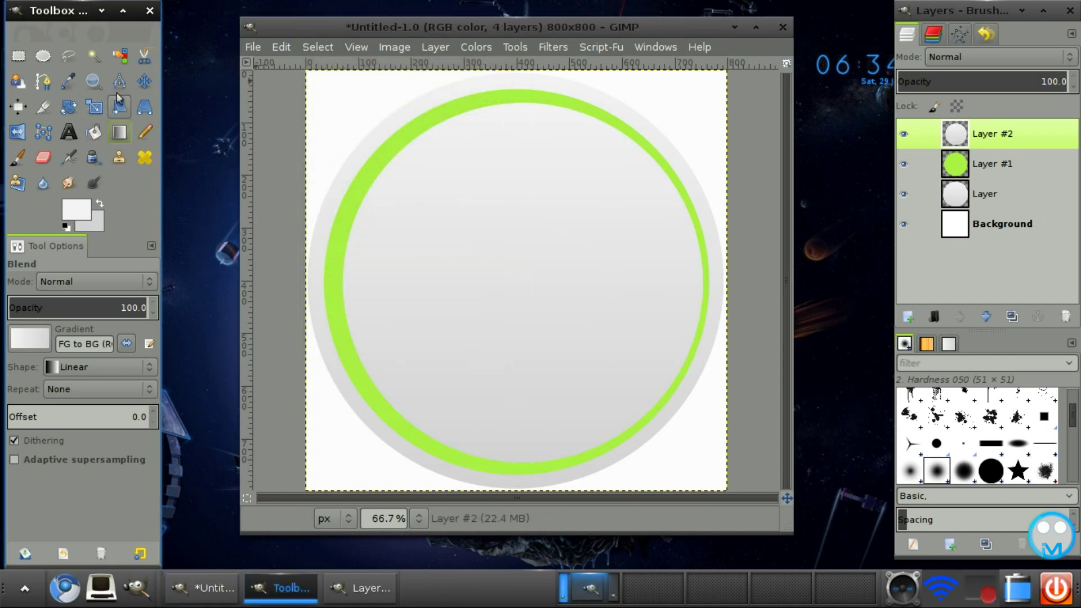
pyautogui.click(145, 81)
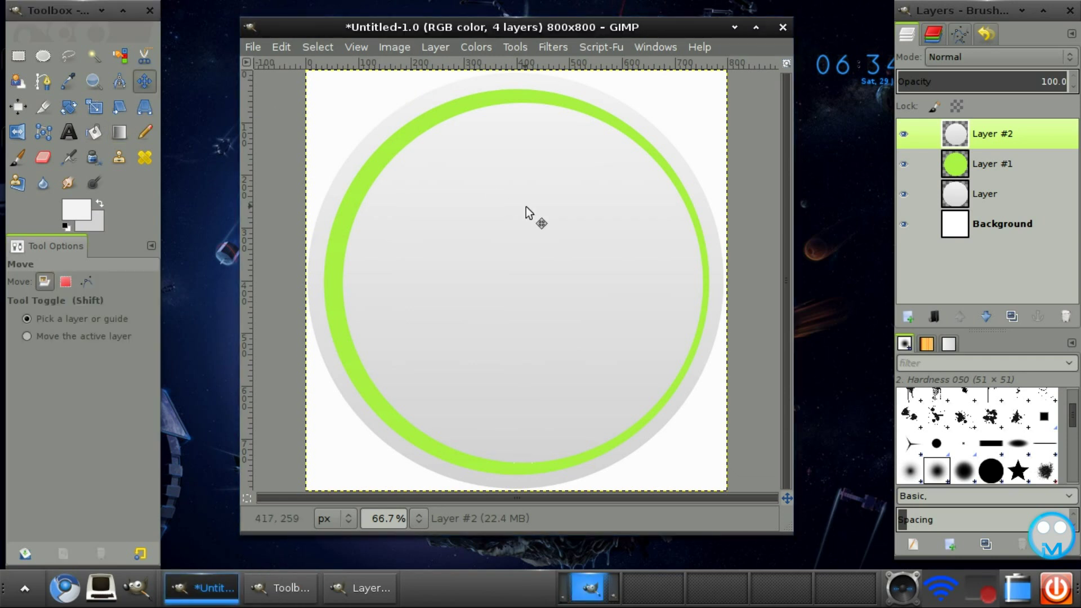
pyautogui.press('Left')
pyautogui.press('Left')
pyautogui.press('Left')
pyautogui.press('Left')
pyautogui.press('Left')
pyautogui.press('Left')
pyautogui.press('Left')
pyautogui.press('Left')
pyautogui.press('Left')
pyautogui.press('Left')
pyautogui.press('Left')
pyautogui.press('Left')
pyautogui.press('Left')
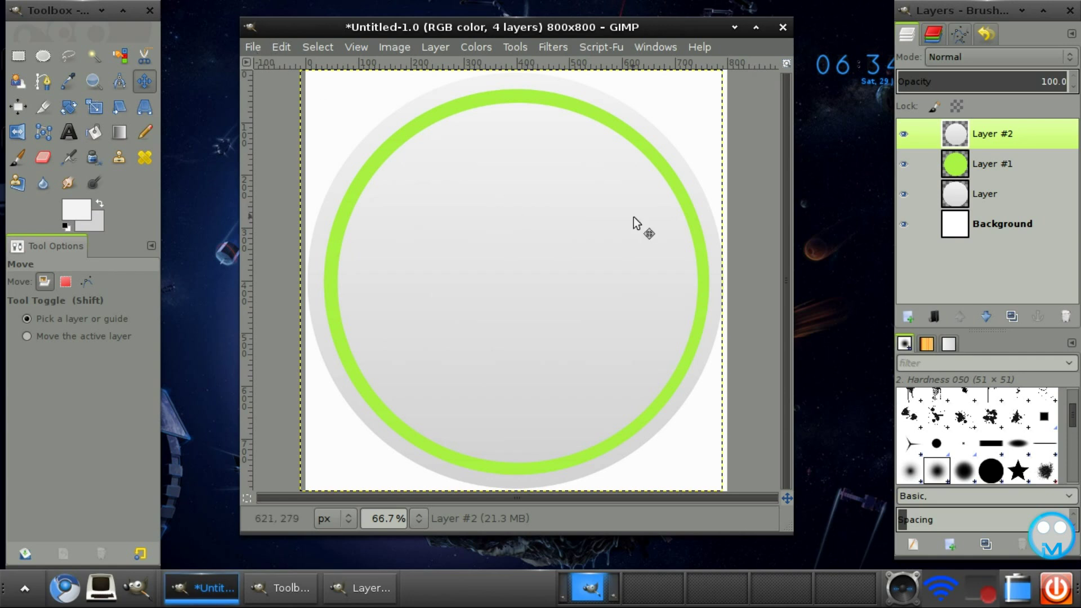
# - Add a Drop Shadow of size 20 and opacity 100, merged with the layer, to the outer grey circle
pyautogui.click(967, 195)
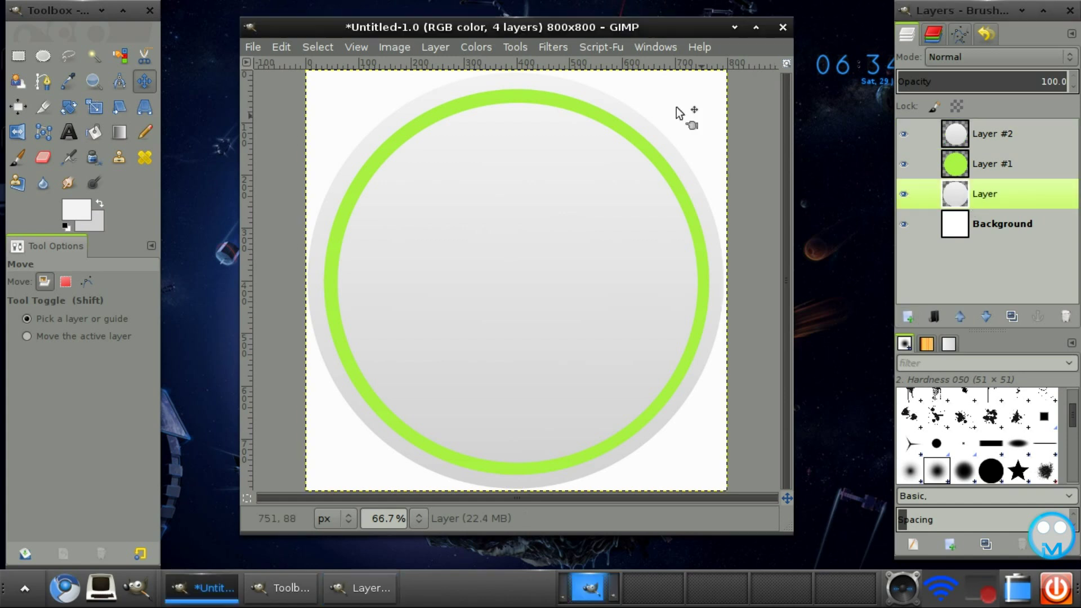
pyautogui.click(613, 48)
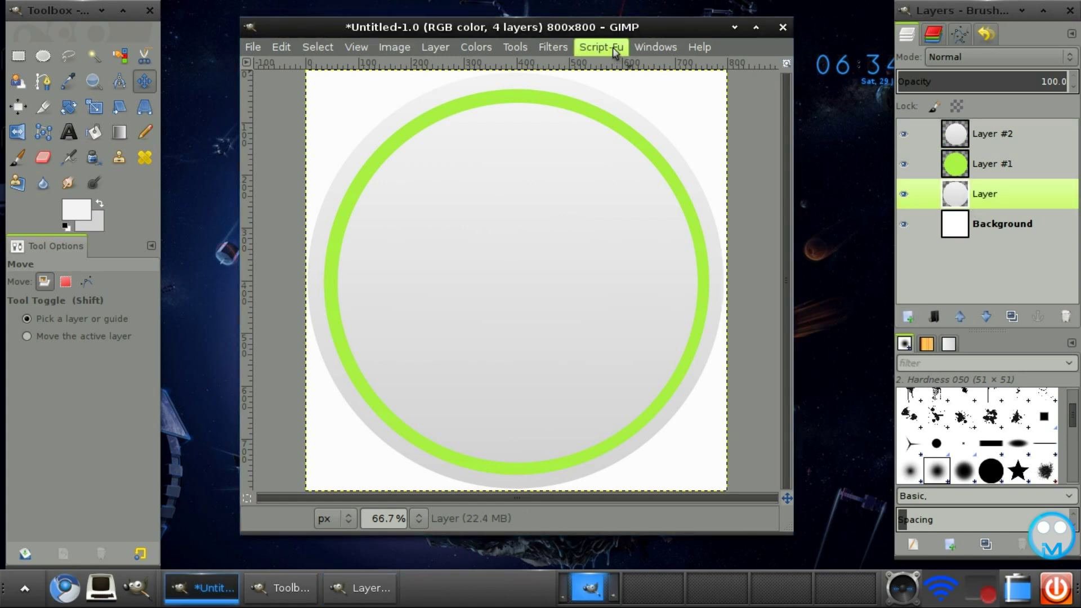
pyautogui.moveTo(628, 67)
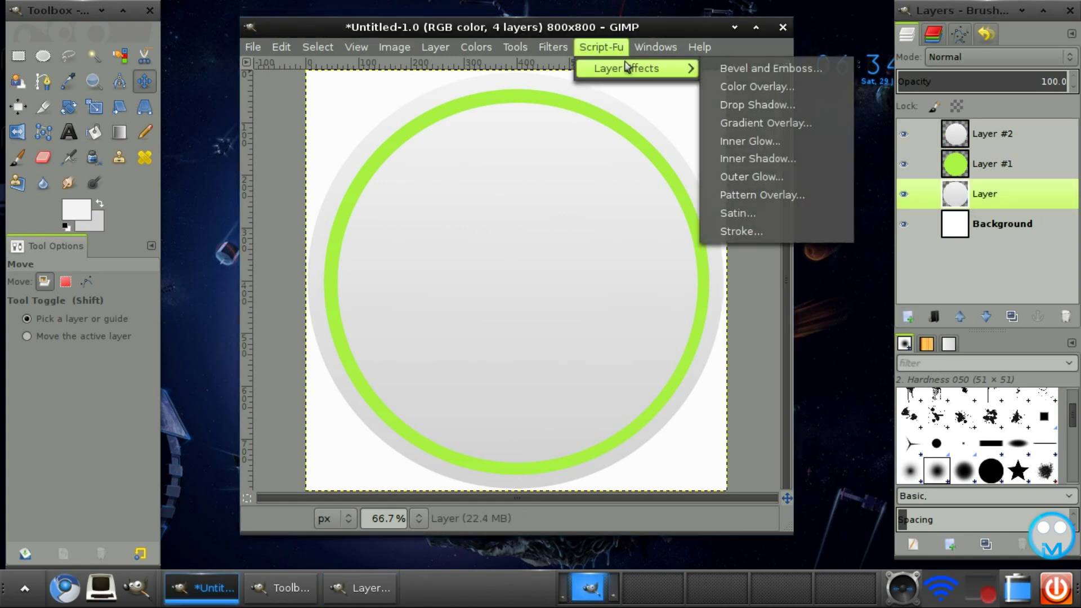
pyautogui.click(770, 105)
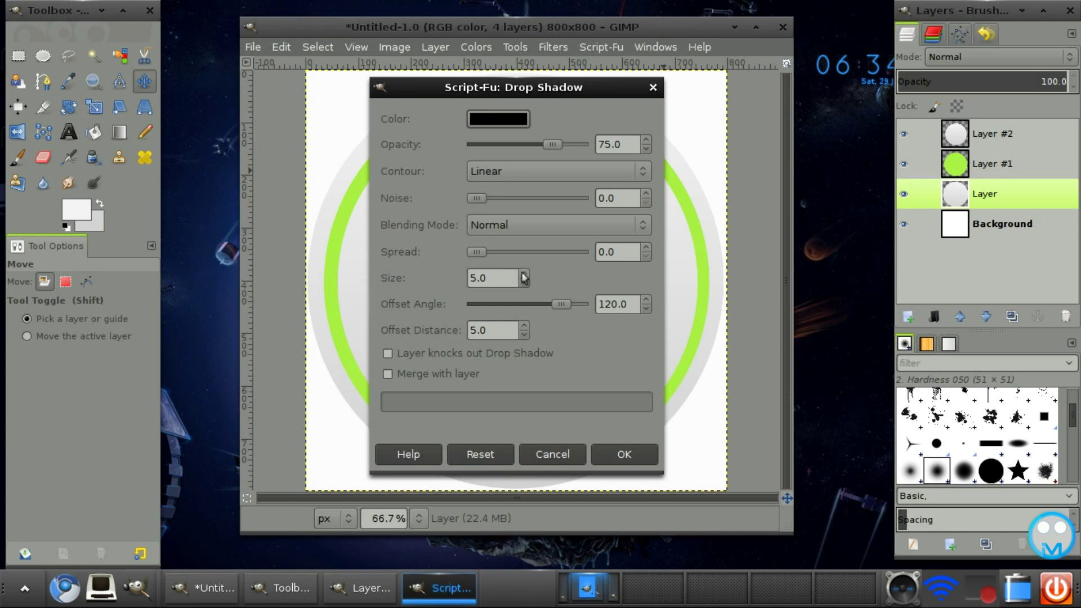
pyautogui.click(524, 273)
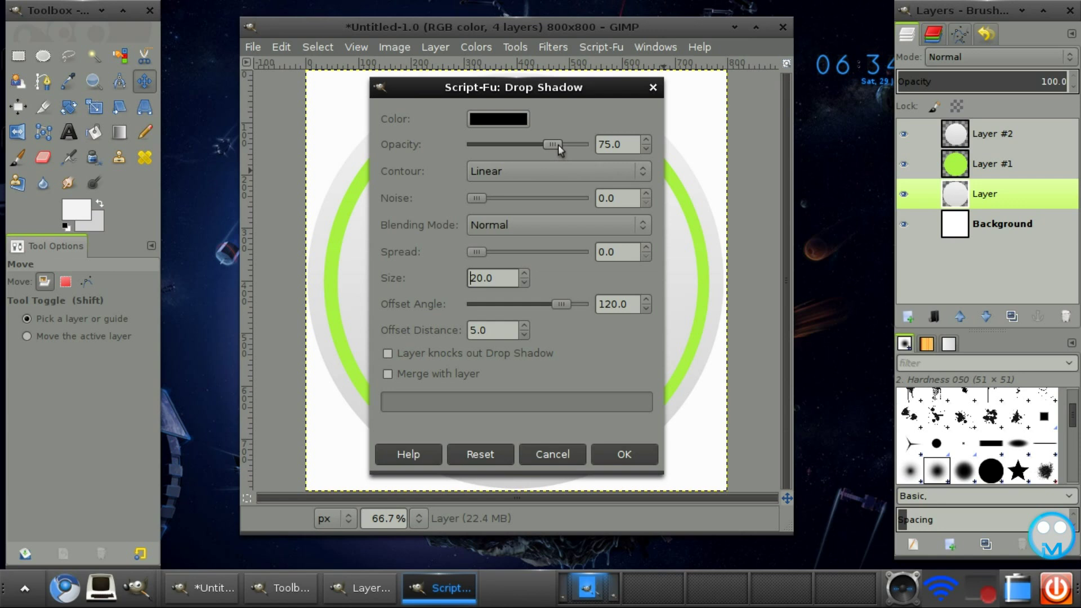
pyautogui.moveTo(552, 144); pyautogui.dragTo(609, 148)
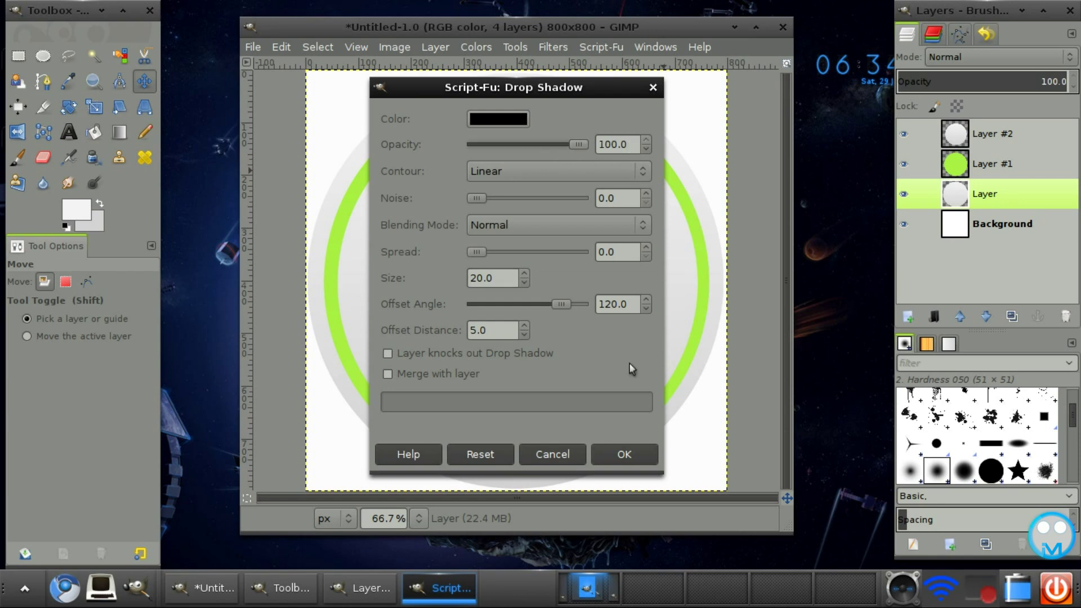
pyautogui.click(468, 373)
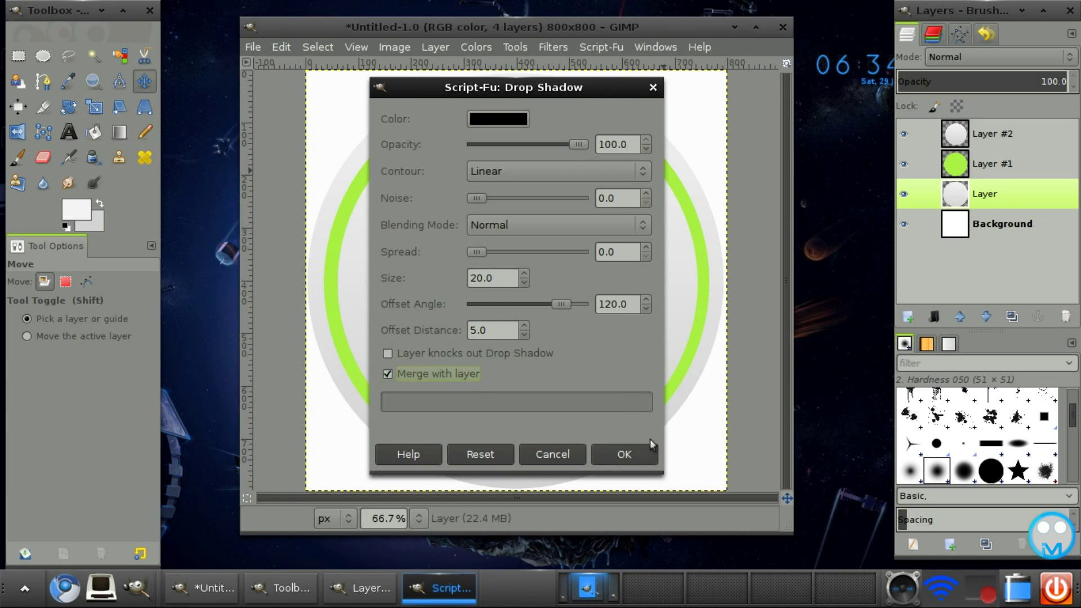
pyautogui.click(645, 454)
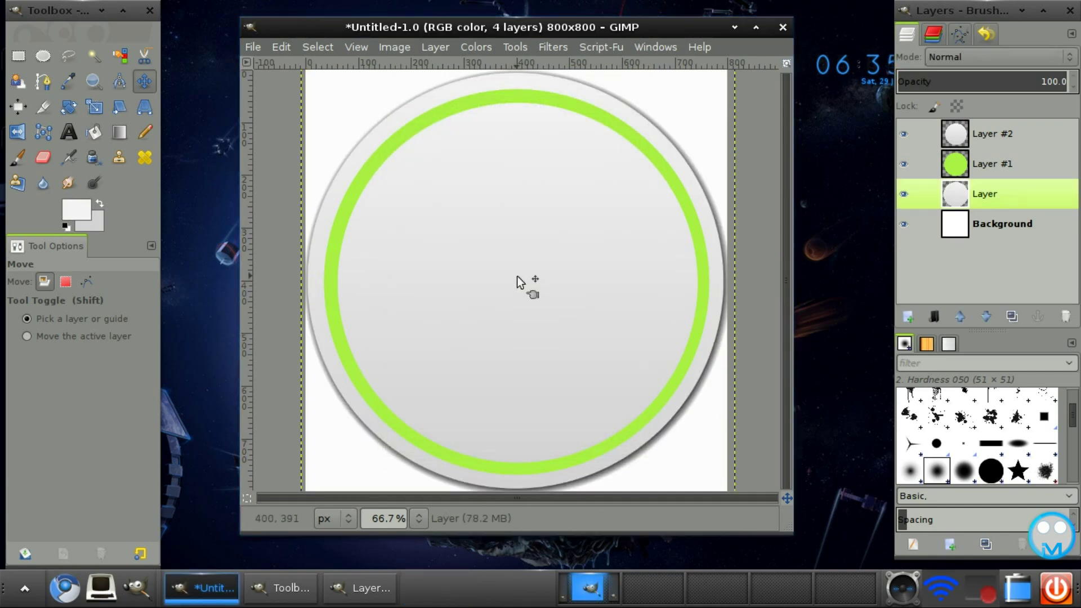
# - Apply a black Inner Glow, merged with the layer, to the green ring on Layer #1
pyautogui.click(990, 164)
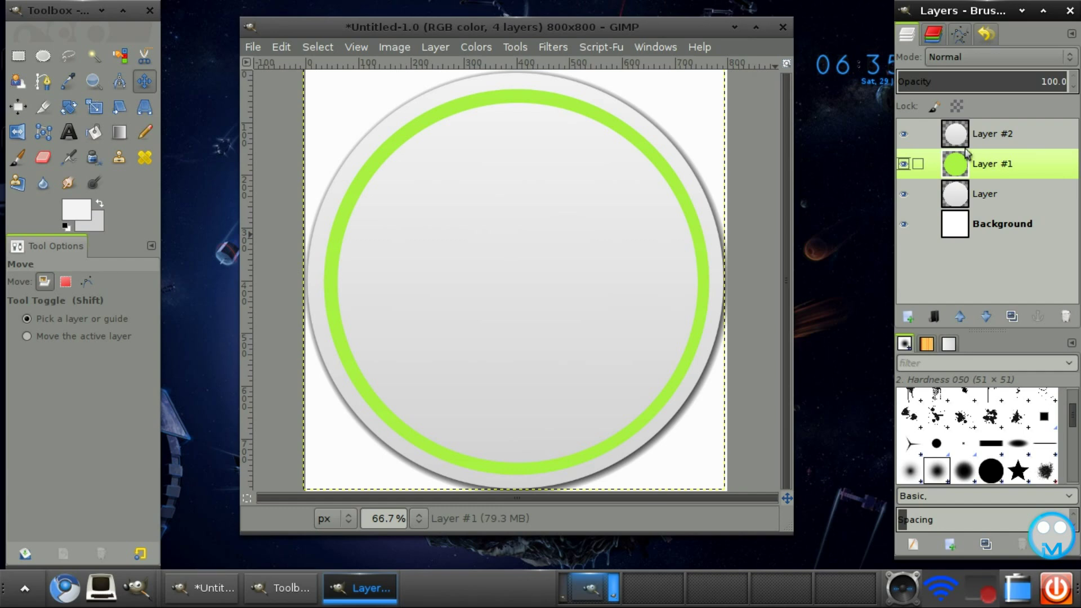
pyautogui.click(589, 50)
pyautogui.moveTo(605, 69)
pyautogui.click(774, 141)
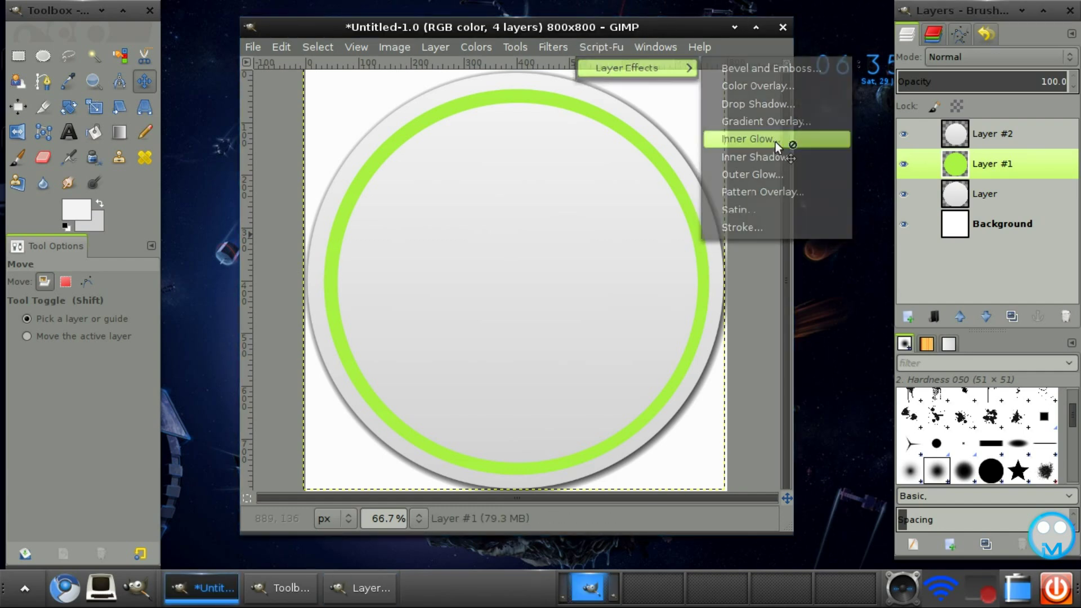
pyautogui.click(488, 144)
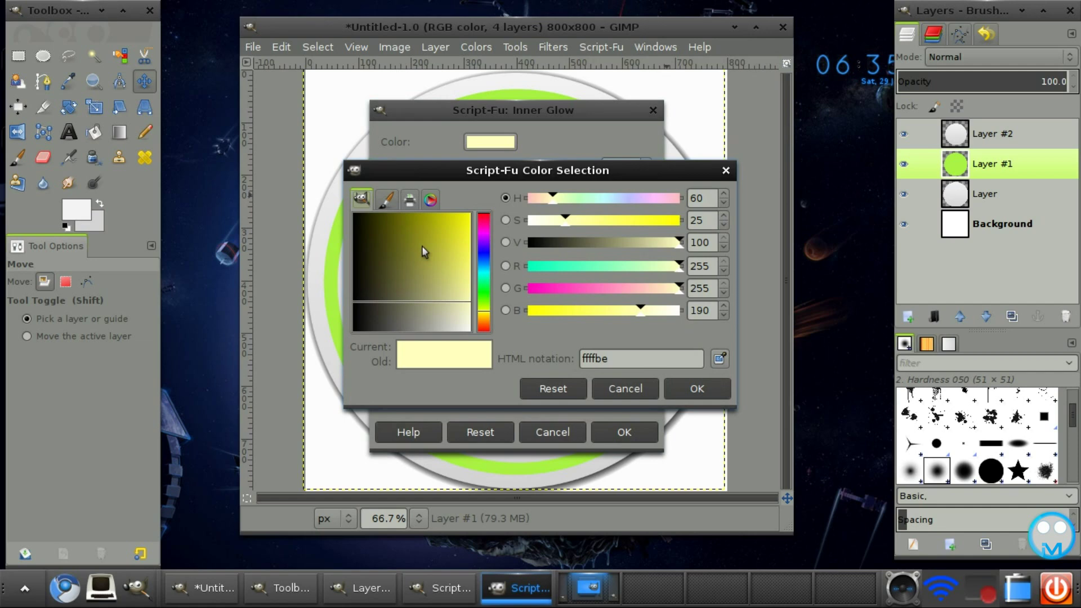
pyautogui.moveTo(421, 246); pyautogui.dragTo(355, 331)
pyautogui.click(681, 387)
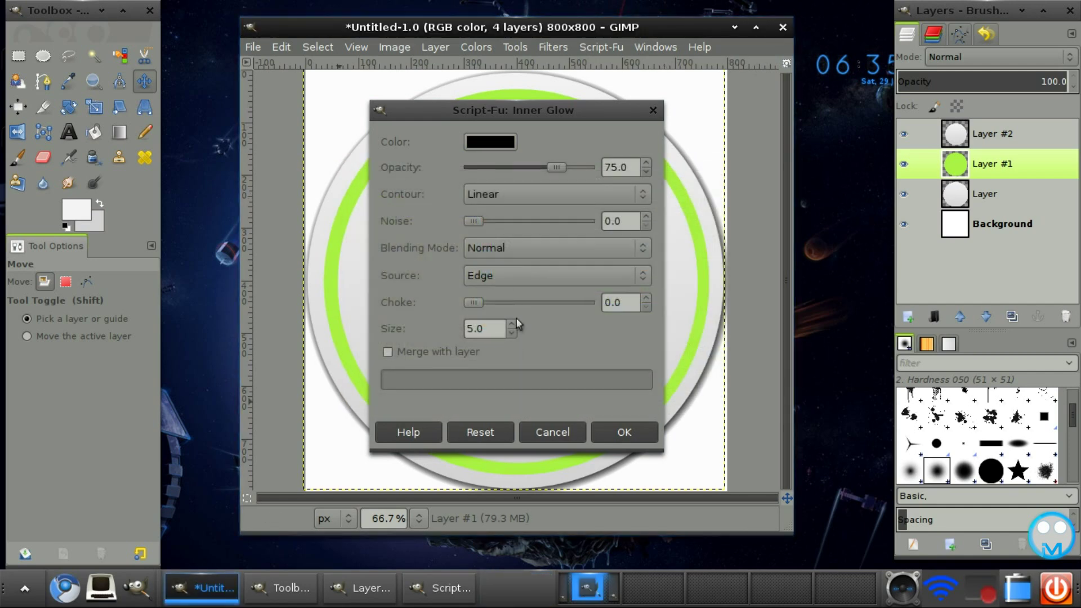
pyautogui.click(415, 353)
pyautogui.click(624, 431)
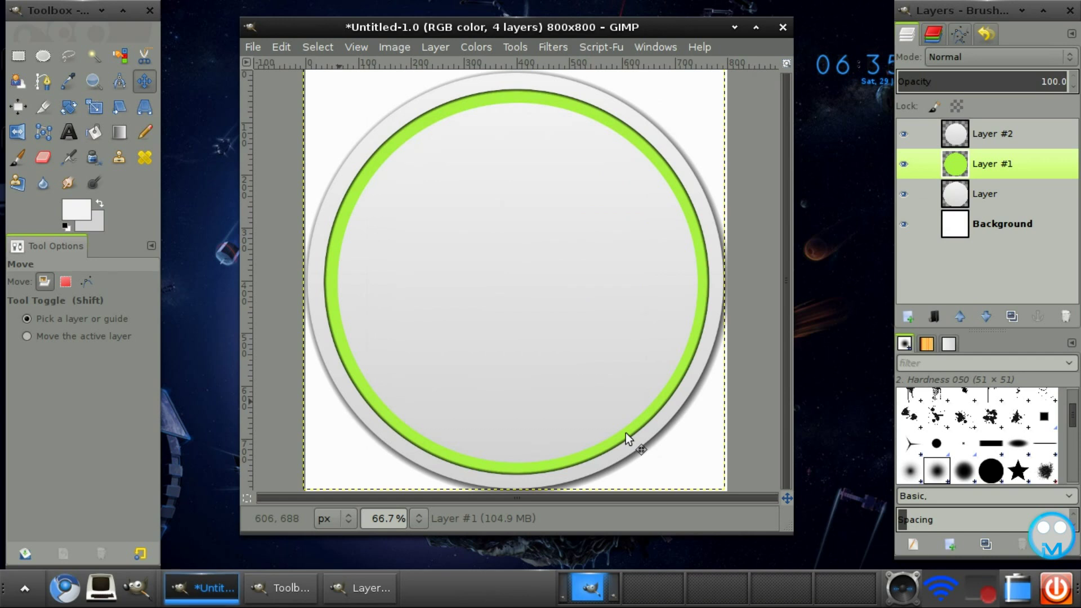
pyautogui.click(985, 138)
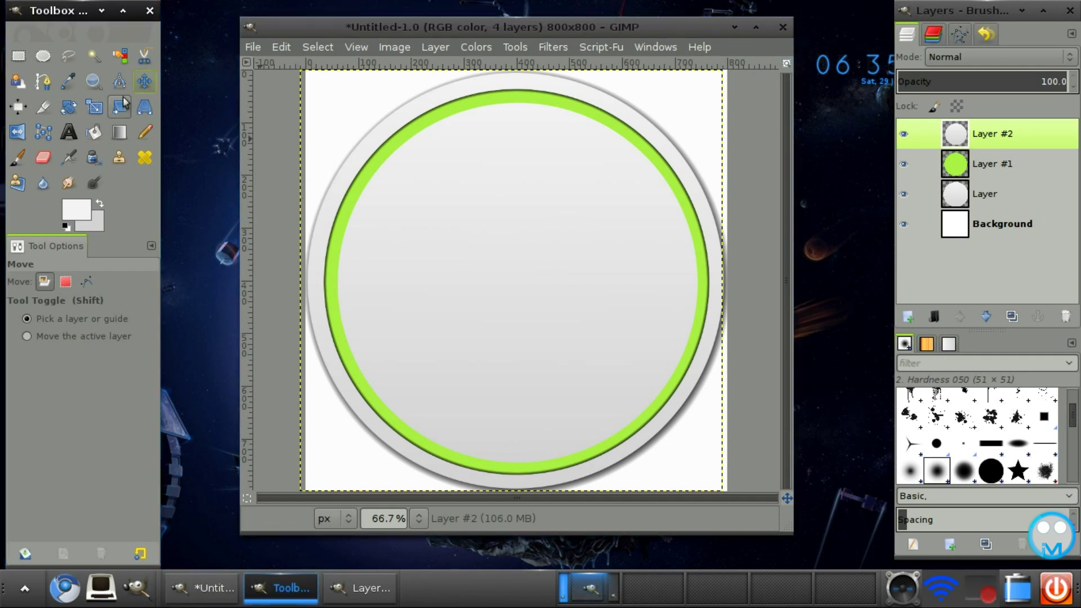
# - Set the Text tool to the Dodger font at size 300
pyautogui.click(66, 139)
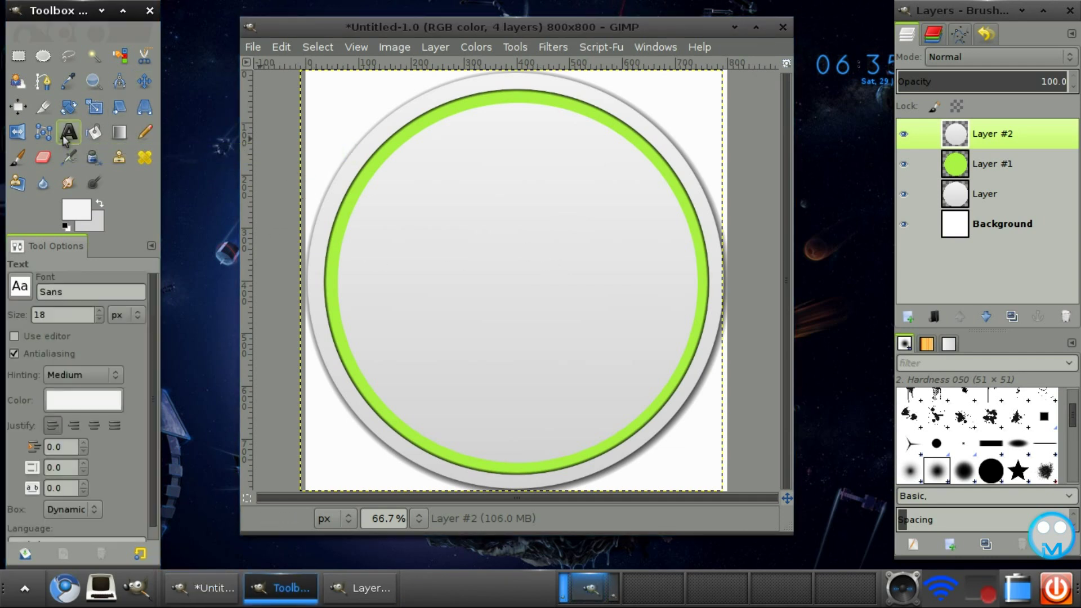
pyautogui.click(84, 292)
pyautogui.write('d')
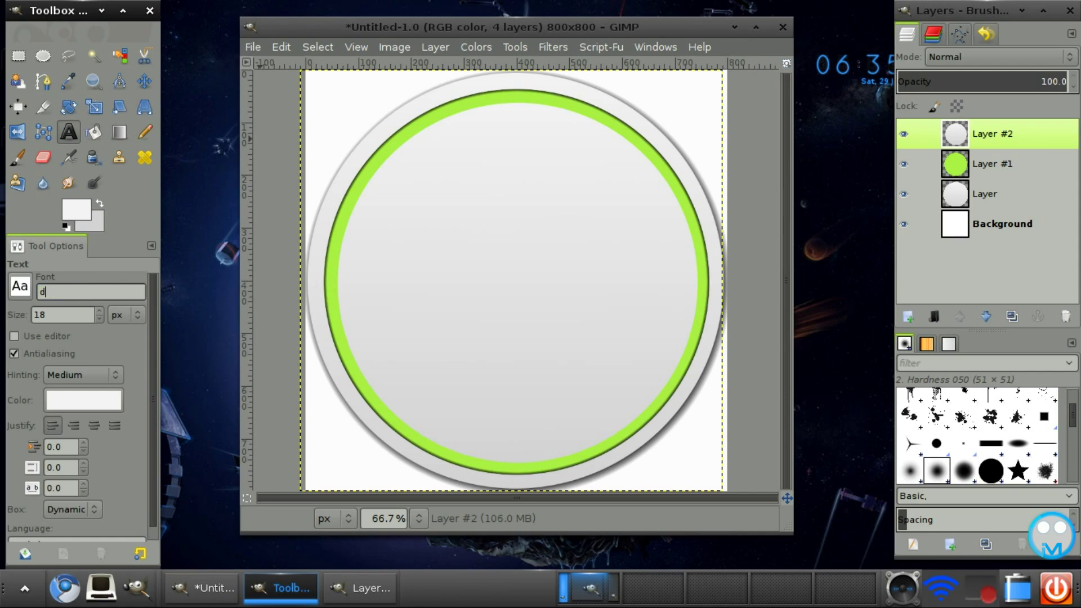
pyautogui.write('odge')
pyautogui.press('BackSpace')
pyautogui.press('BackSpace')
pyautogui.press('BackSpace')
pyautogui.press('BackSpace')
pyautogui.press('BackSpace')
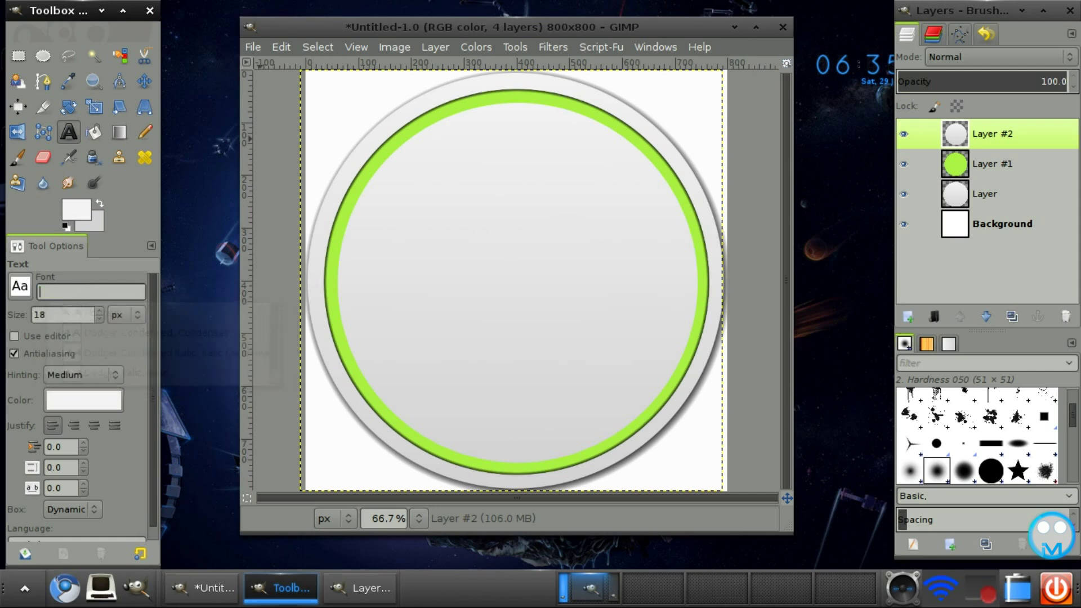
pyautogui.write('Do')
pyautogui.click(63, 312)
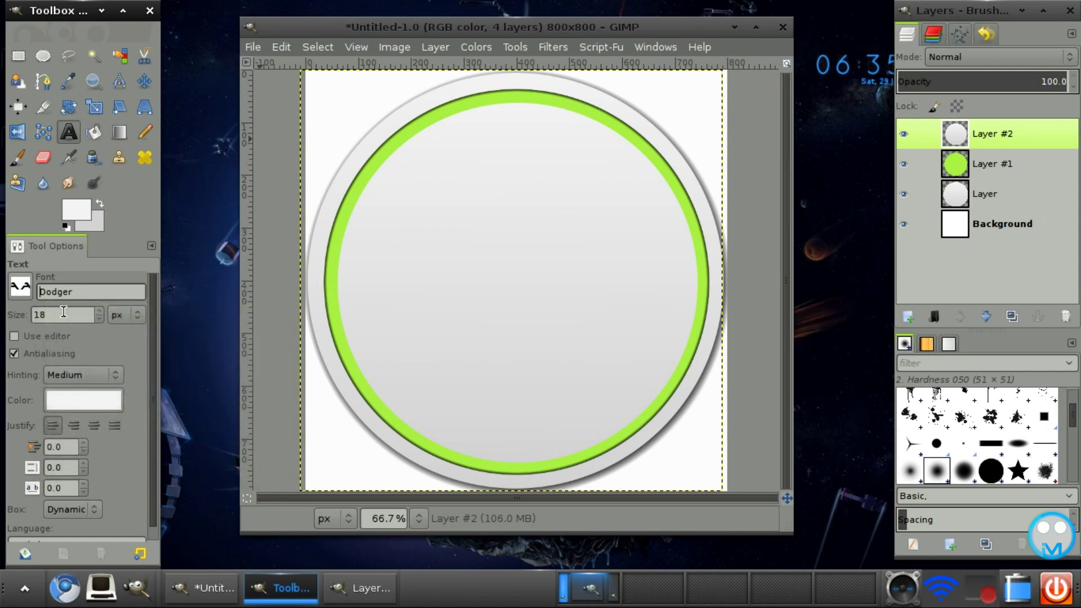
pyautogui.click(64, 311)
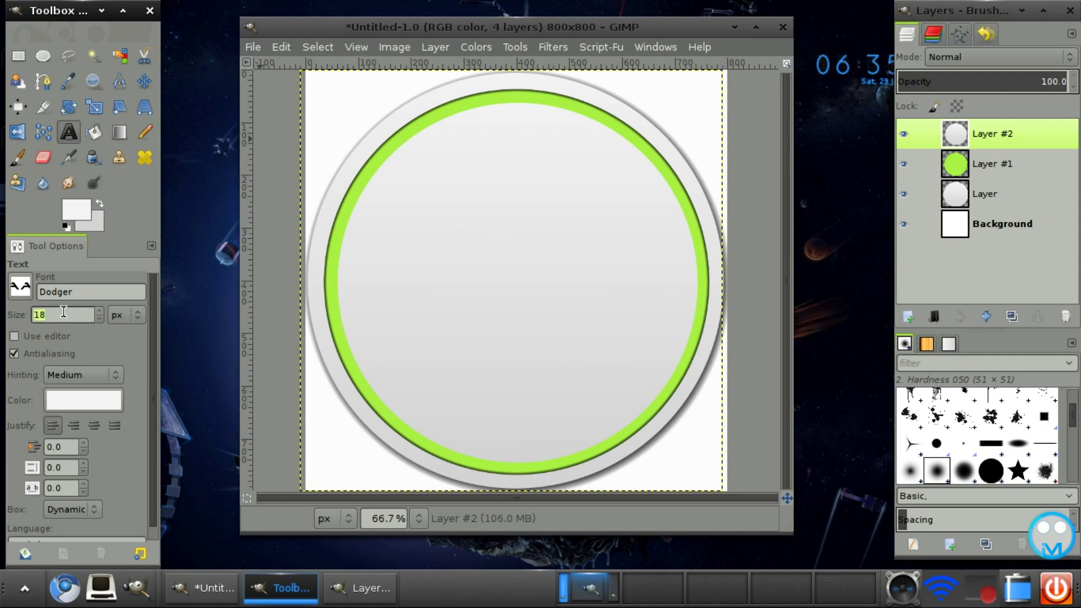
pyautogui.write('300')
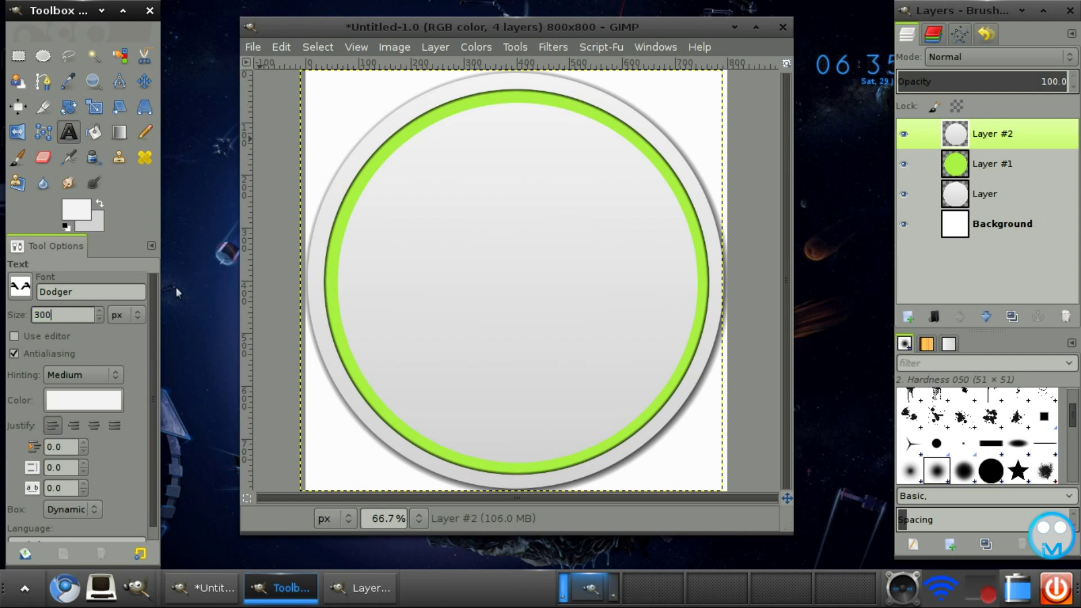
# - Type 'CC' on the inner circle and move it up toward the middle
pyautogui.click(362, 252)
pyautogui.write('CC')
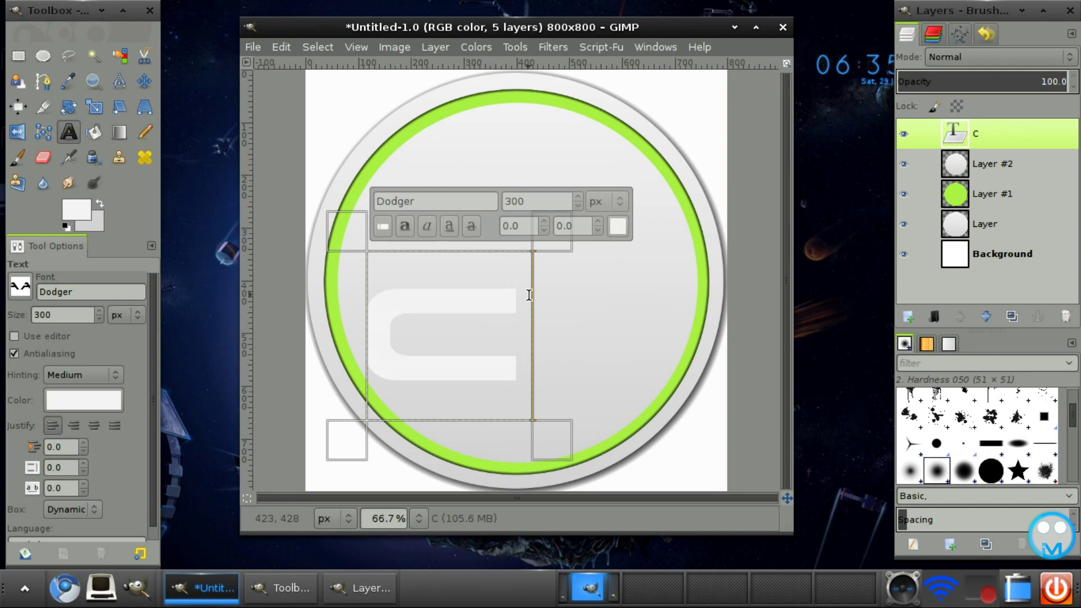
pyautogui.click(149, 81)
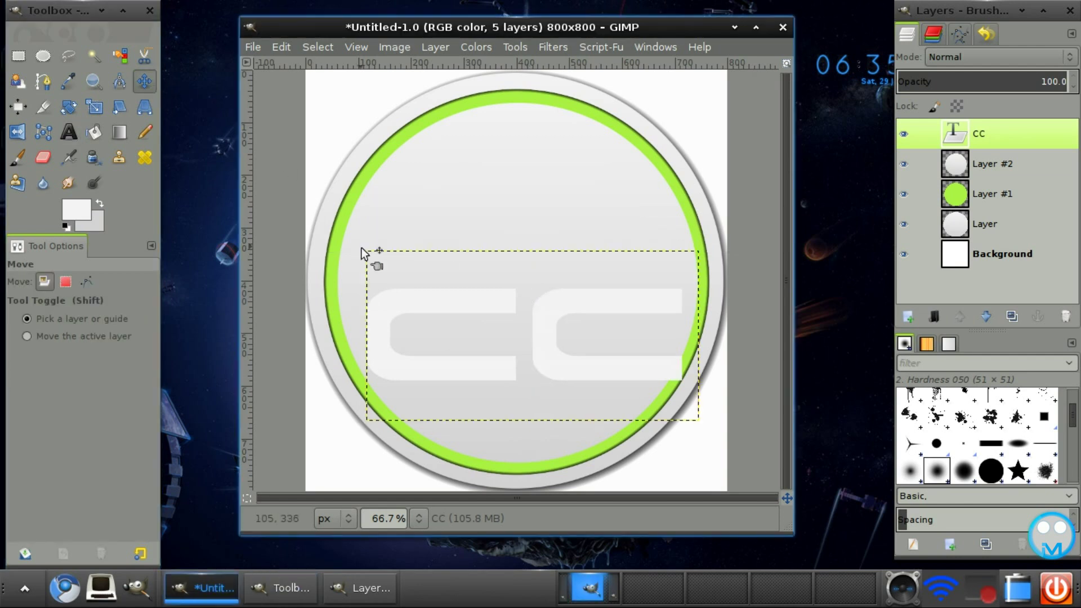
pyautogui.moveTo(409, 297); pyautogui.dragTo(397, 236)
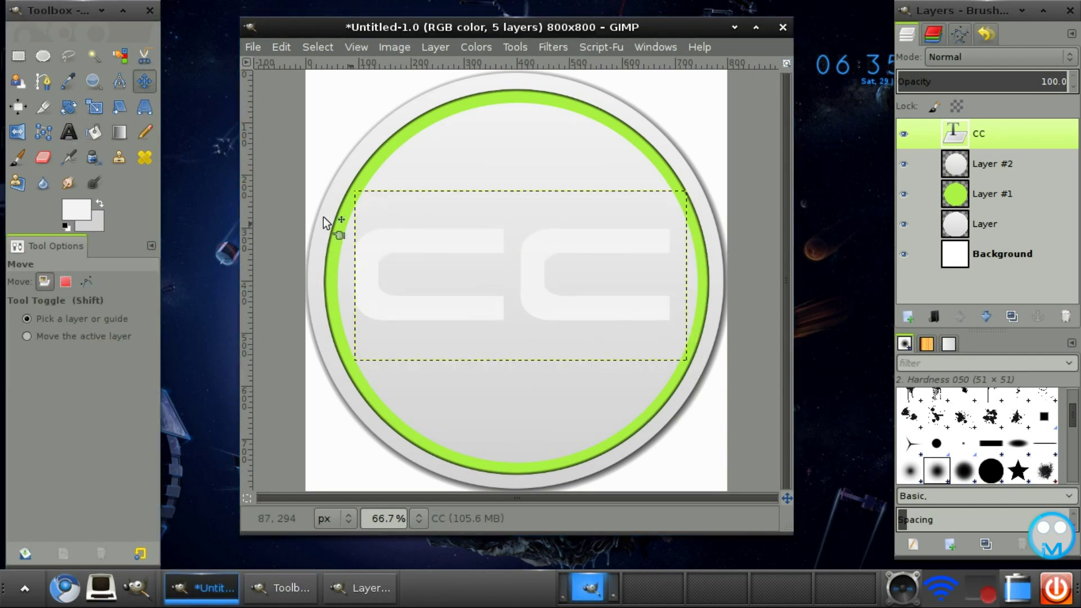
# - Enlarge the CC text slightly and nudge it to sit centred on the circle
pyautogui.click(68, 131)
pyautogui.click(459, 263)
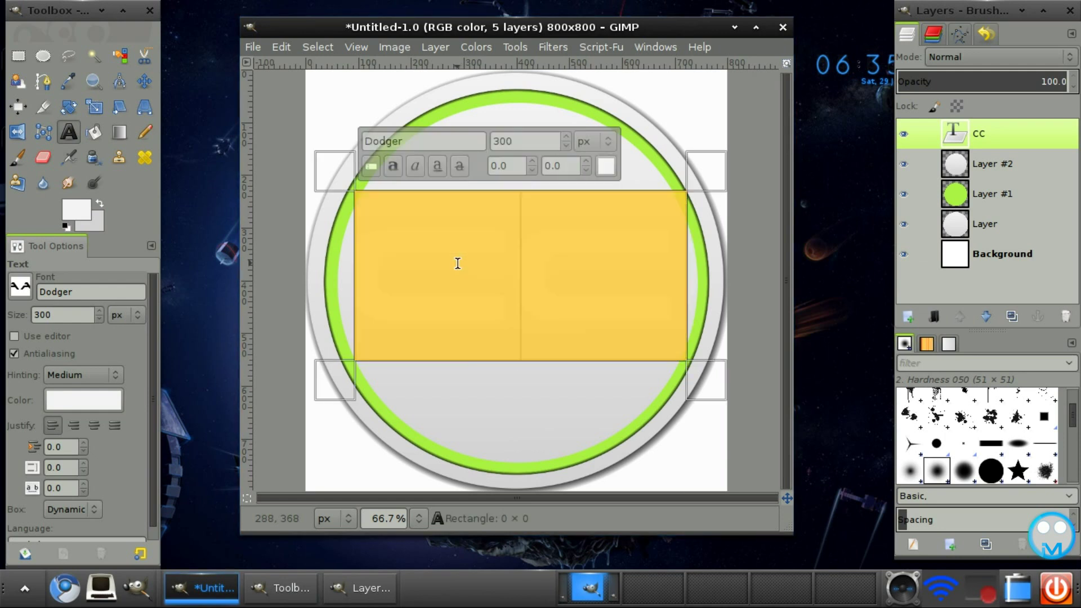
pyautogui.click(565, 136)
pyautogui.click(566, 137)
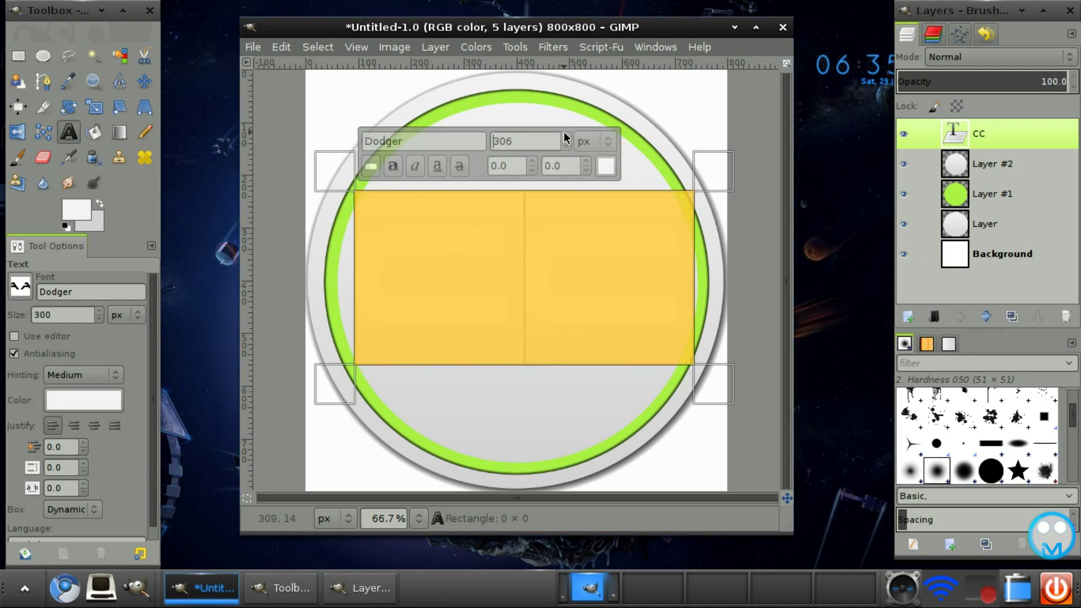
pyautogui.click(566, 137)
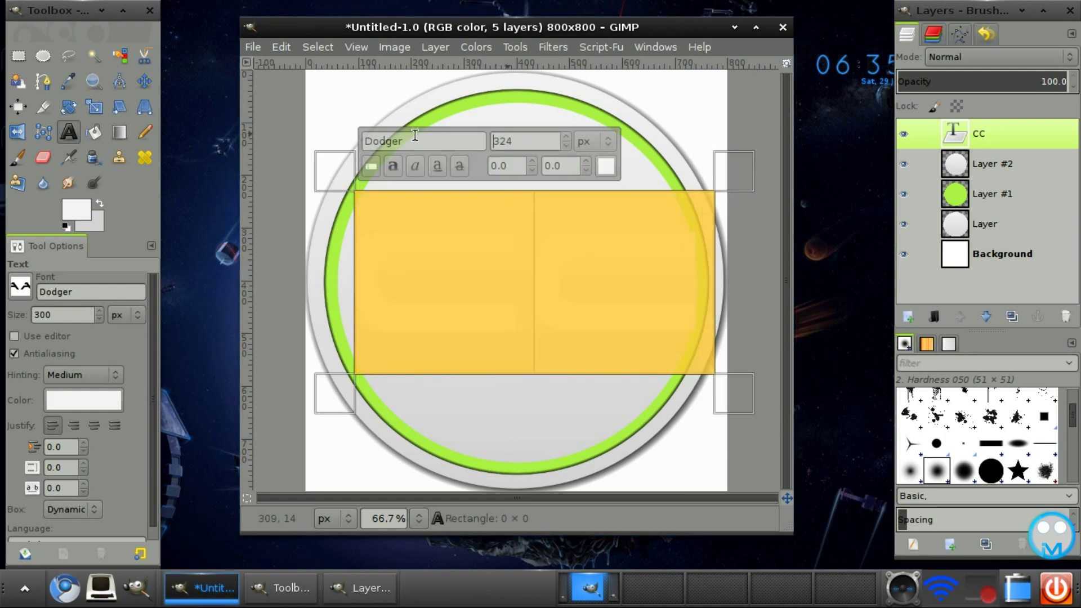
pyautogui.click(144, 81)
pyautogui.moveTo(502, 253)
pyautogui.mouseDown()
pyautogui.moveTo(478, 241)
pyautogui.moveTo(489, 251)
pyautogui.mouseUp()
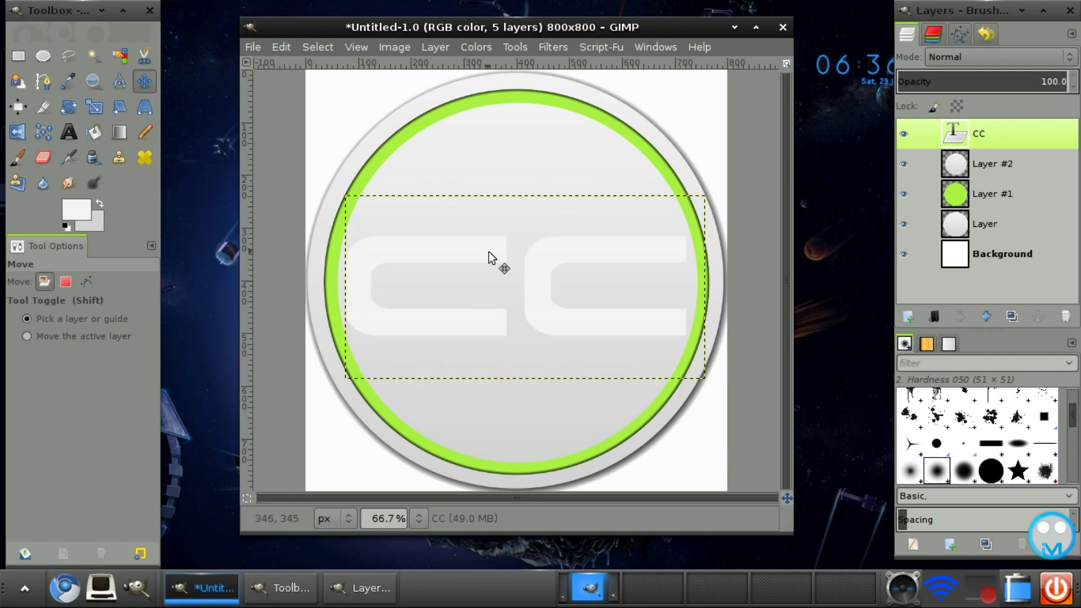
# - Load the CC letter outlines as a selection with Alpha to Selection and make Layer #2 active
pyautogui.rightClick(980, 135)
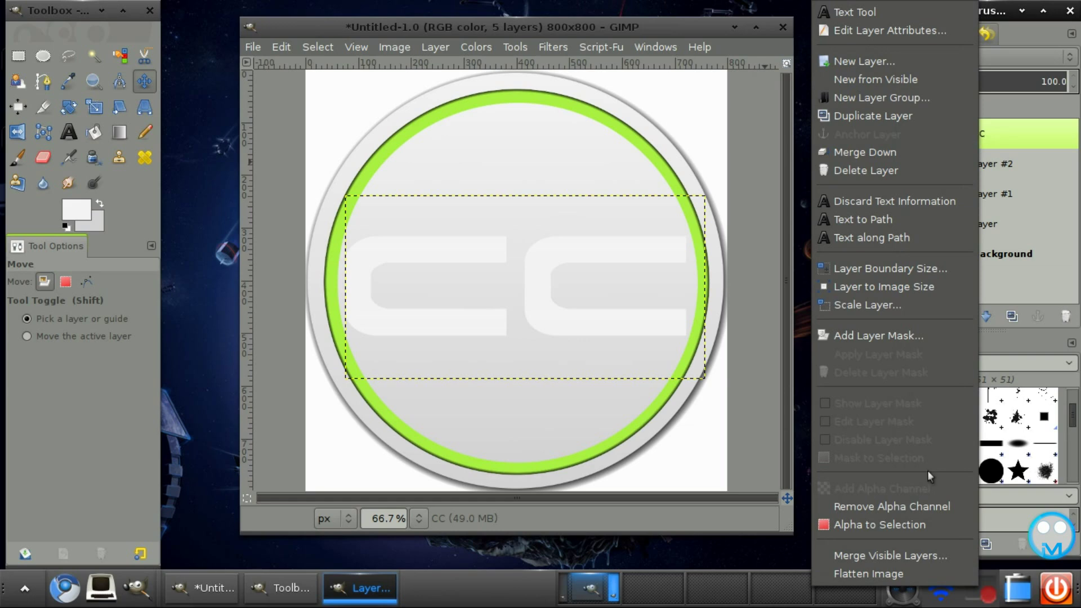
pyautogui.click(923, 523)
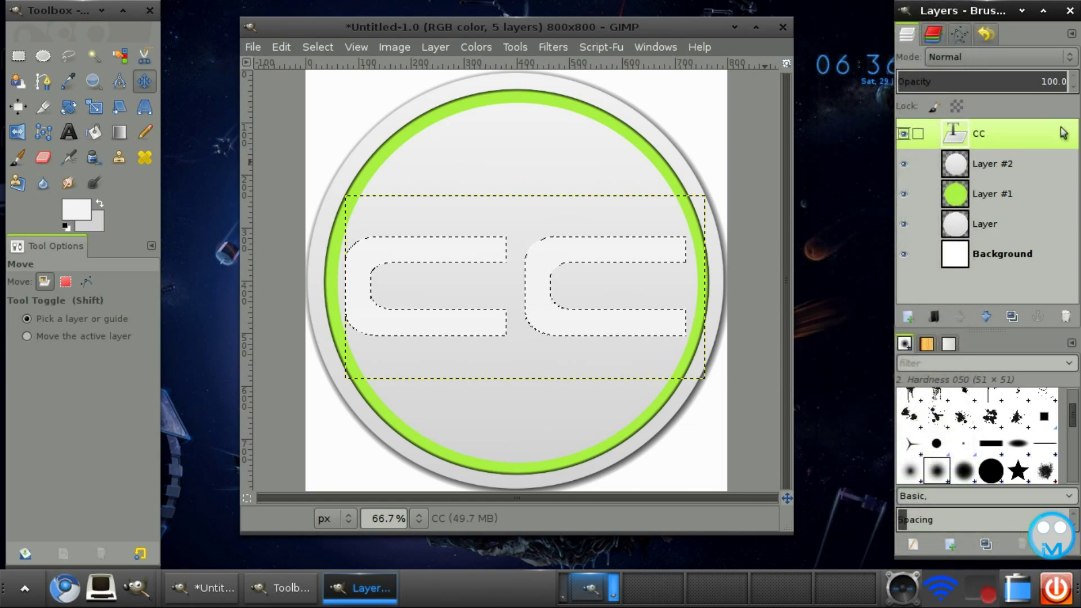
pyautogui.click(1011, 163)
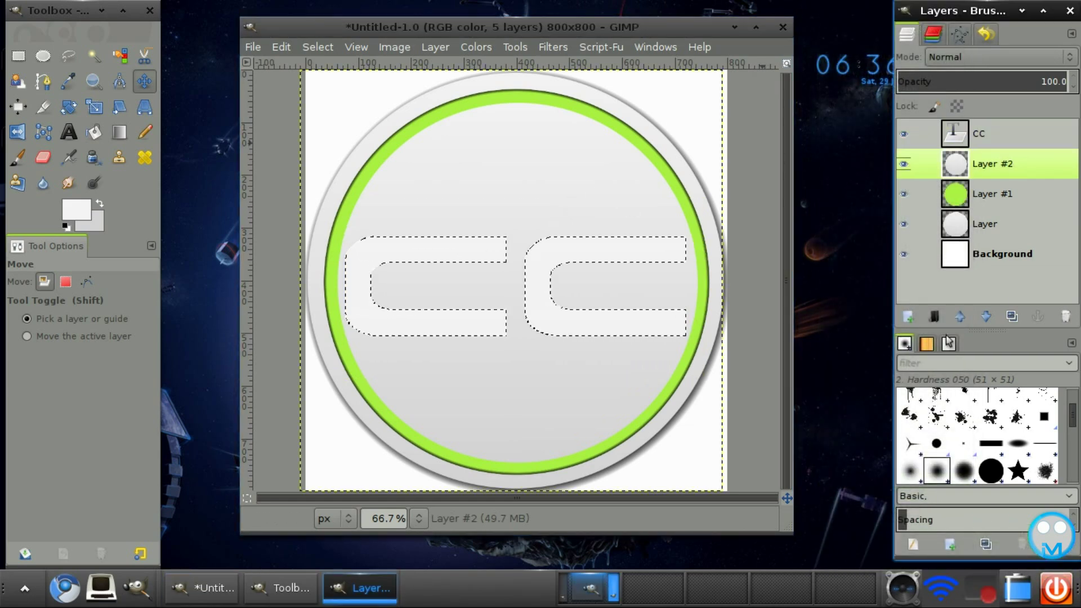
pyautogui.press('alt')
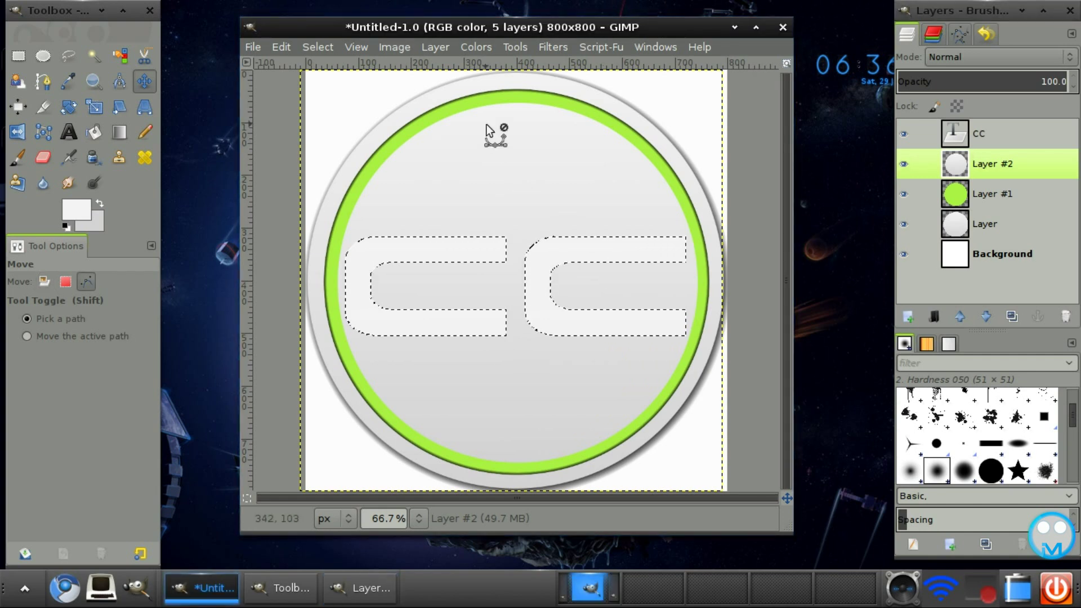
# - Cut the CC letter shapes out of Layer #2, then clear the selection
pyautogui.hotkey('ctrl', 'x')
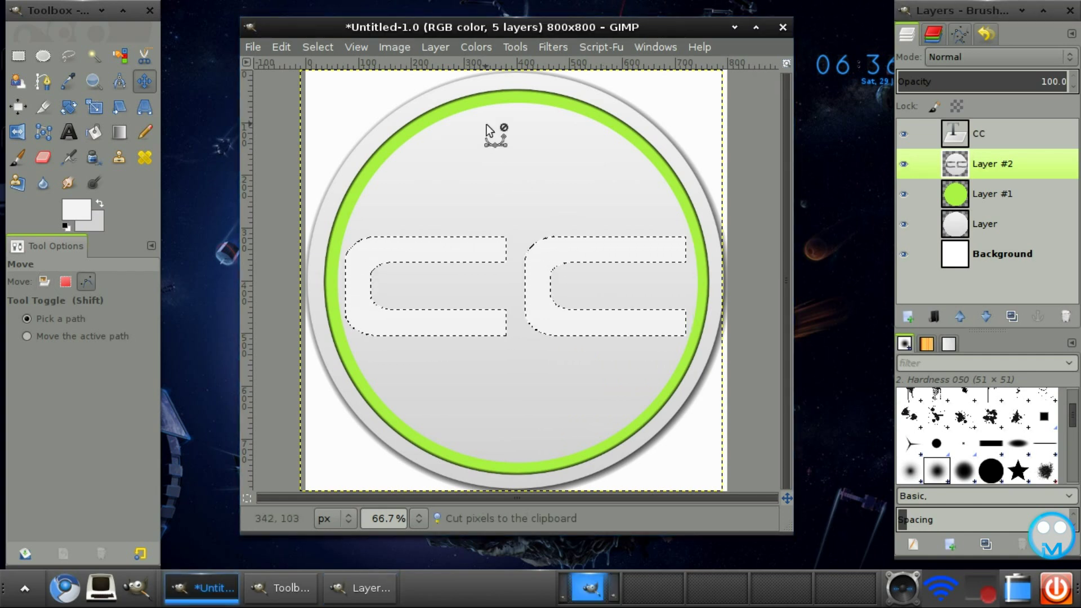
pyautogui.click(280, 46)
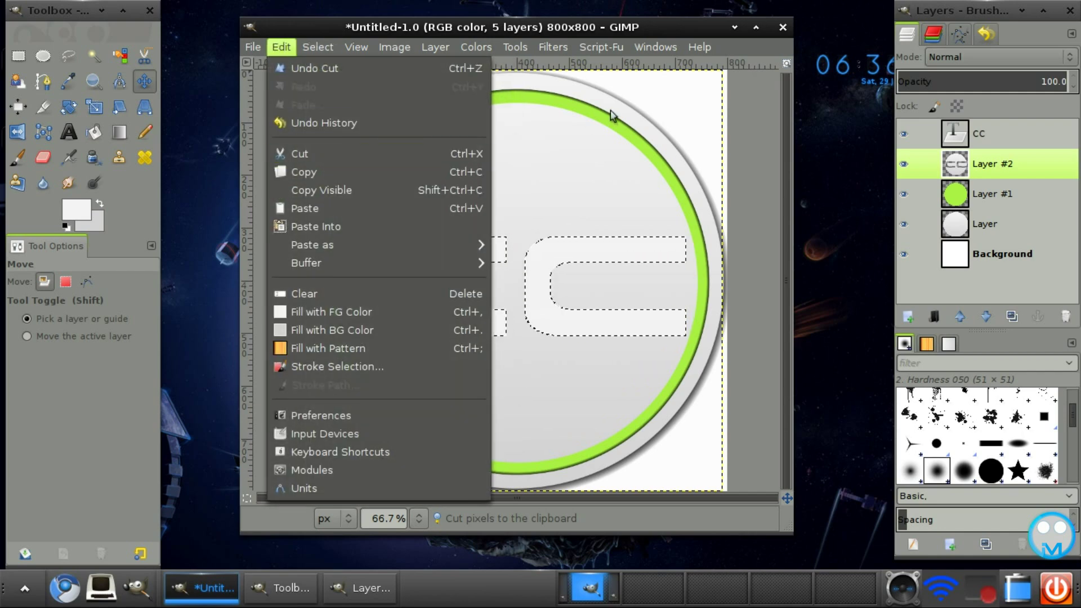
pyautogui.click(546, 93)
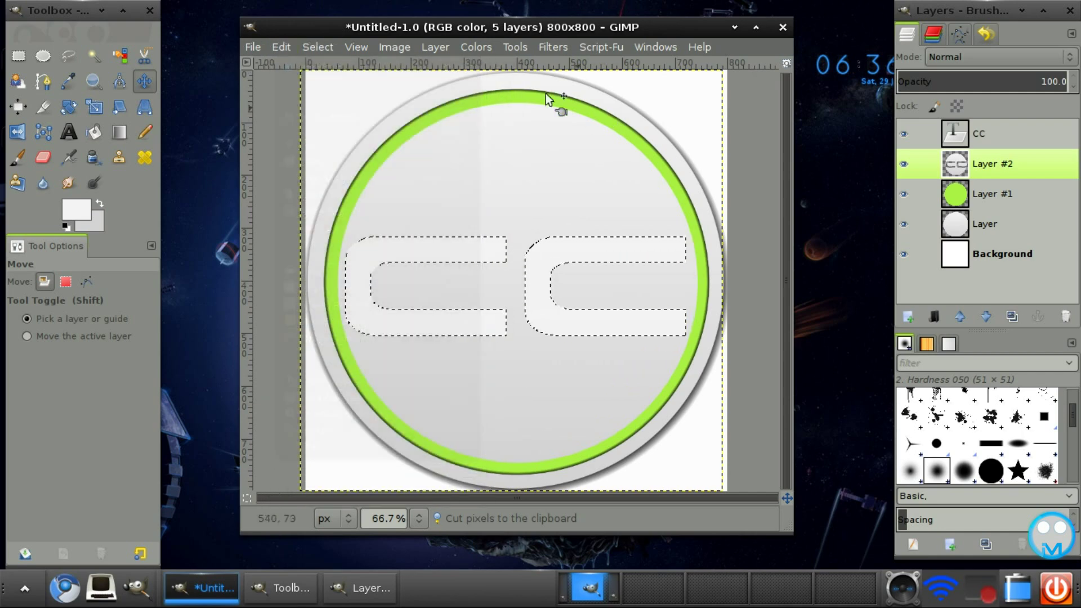
pyautogui.click(319, 47)
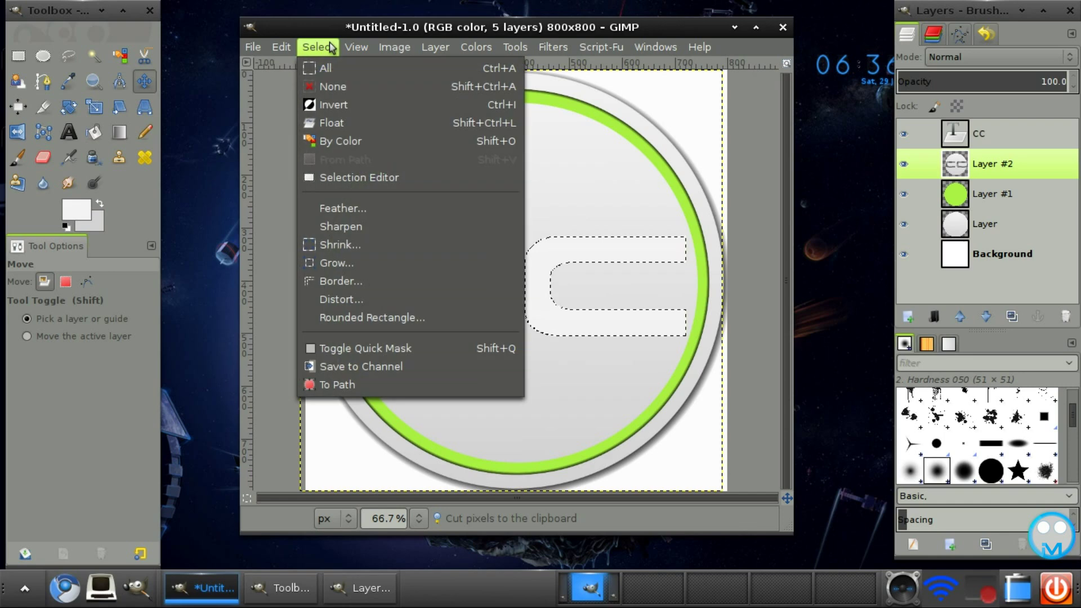
pyautogui.click(336, 84)
# - Hide the CC text layer so the green lettering shows through the cut-out
pyautogui.click(903, 136)
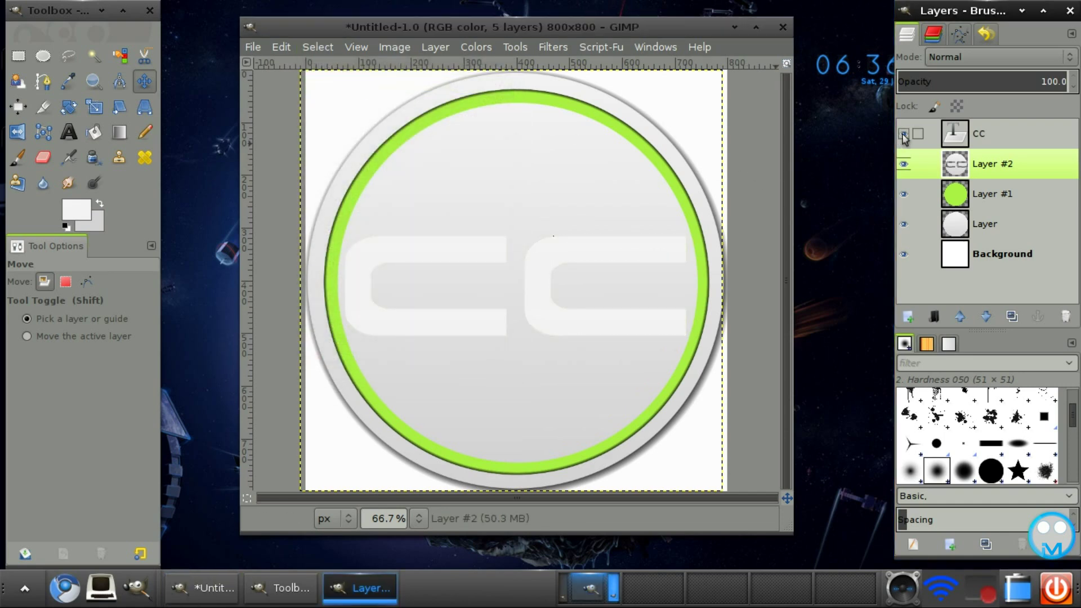
pyautogui.click(903, 136)
pyautogui.click(903, 135)
pyautogui.click(904, 135)
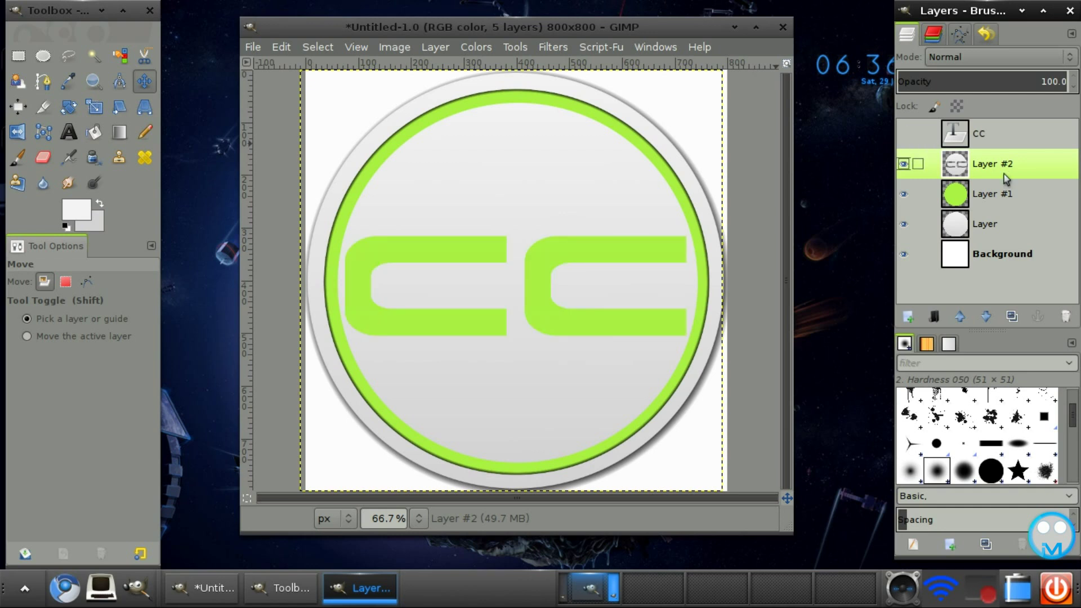
pyautogui.click(586, 80)
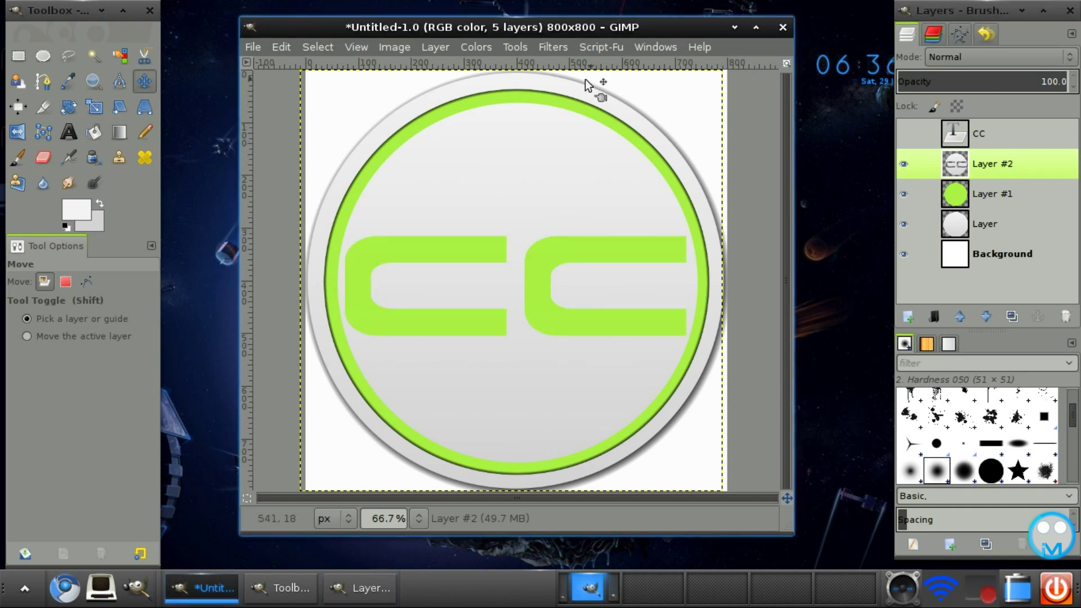
# - Apply a Script-Fu Drop Shadow with a reduced shadow size to Layer #2's CC cut-out
pyautogui.click(590, 48)
pyautogui.moveTo(606, 73)
pyautogui.click(758, 104)
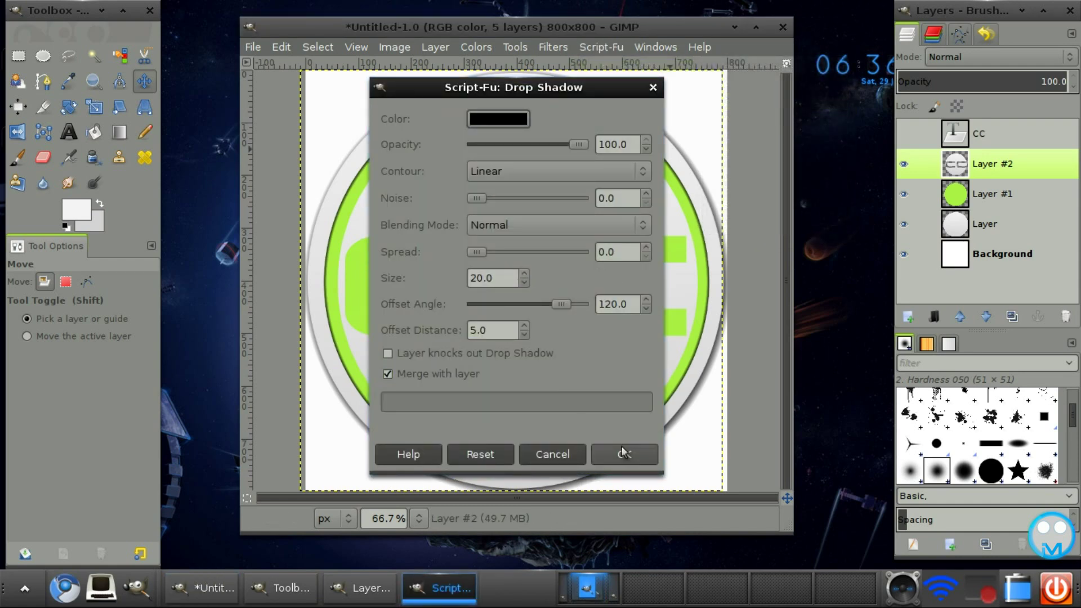
pyautogui.doubleClick(524, 283)
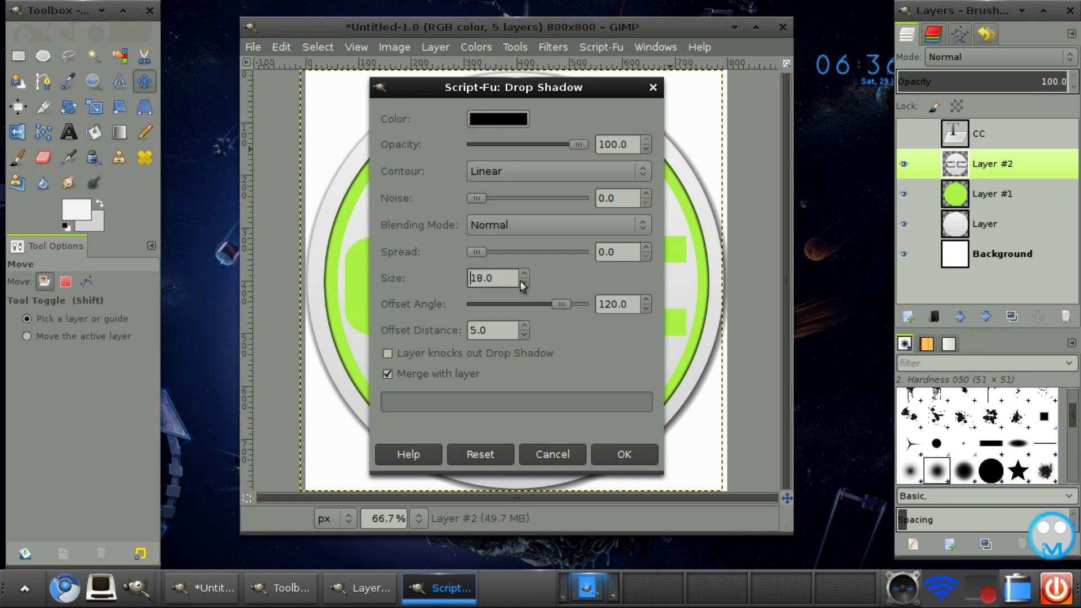
pyautogui.tripleClick(524, 283)
pyautogui.click(524, 283)
pyautogui.click(641, 452)
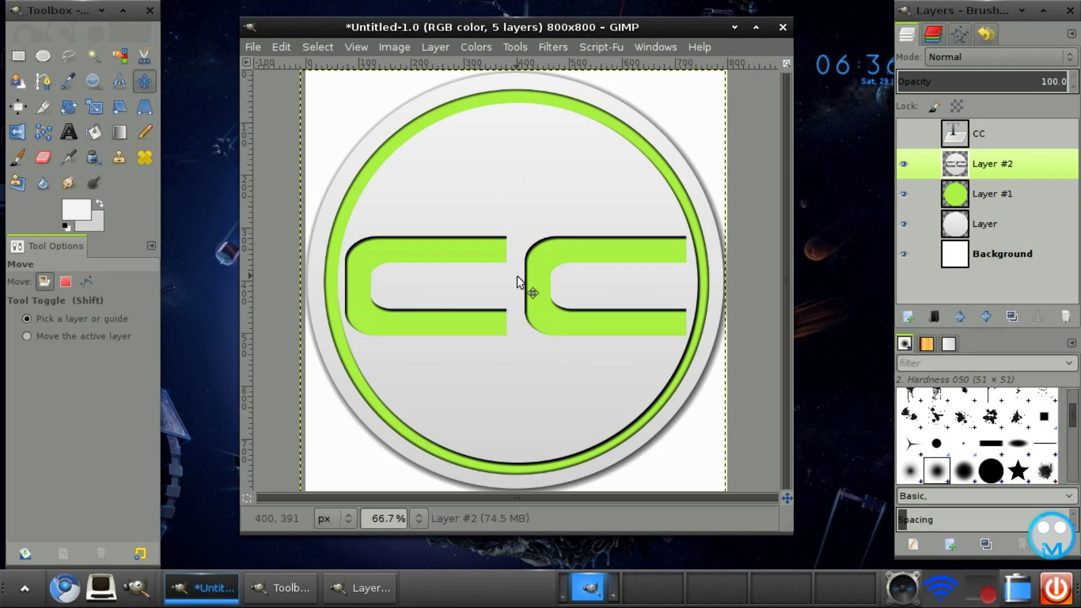
pyautogui.click(961, 156)
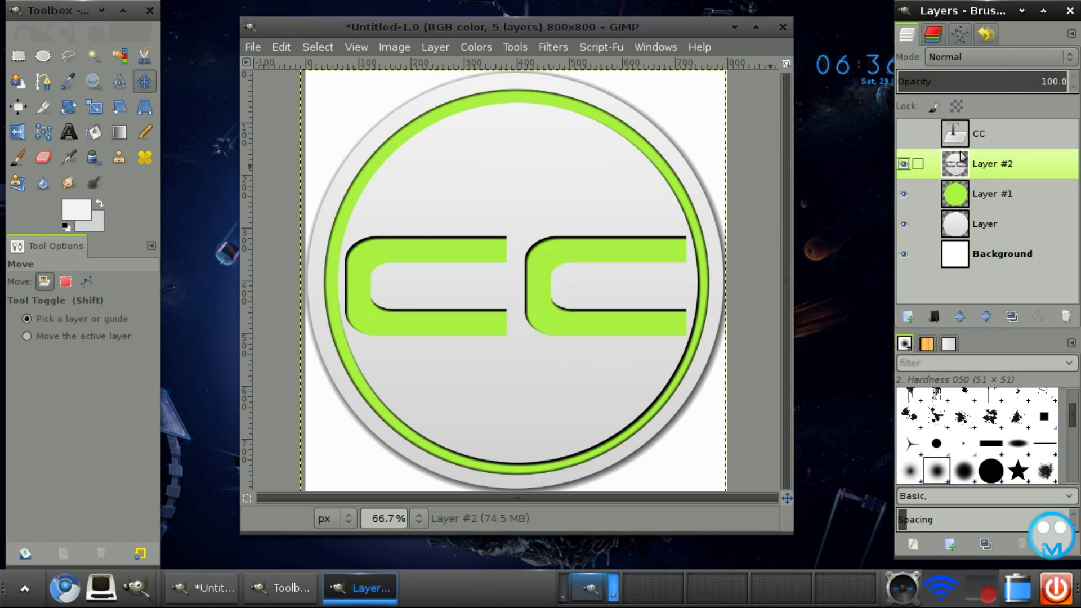
# - Undo the shadow and the cut, show the CC text again, and clear the selection
pyautogui.hotkey('ctrl', 'z')
pyautogui.click(976, 138)
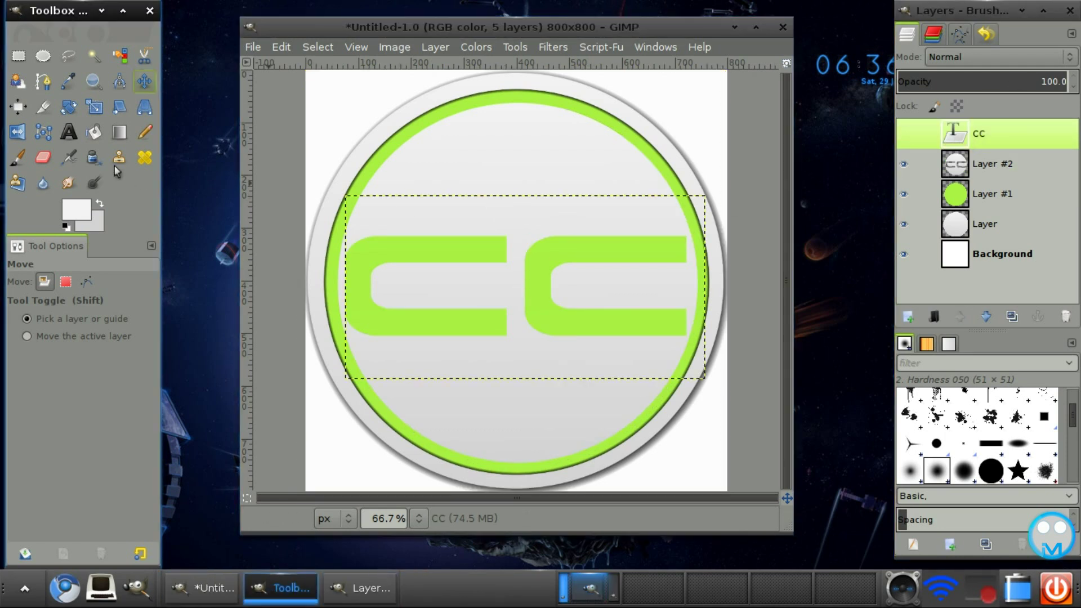
pyautogui.press('alt')
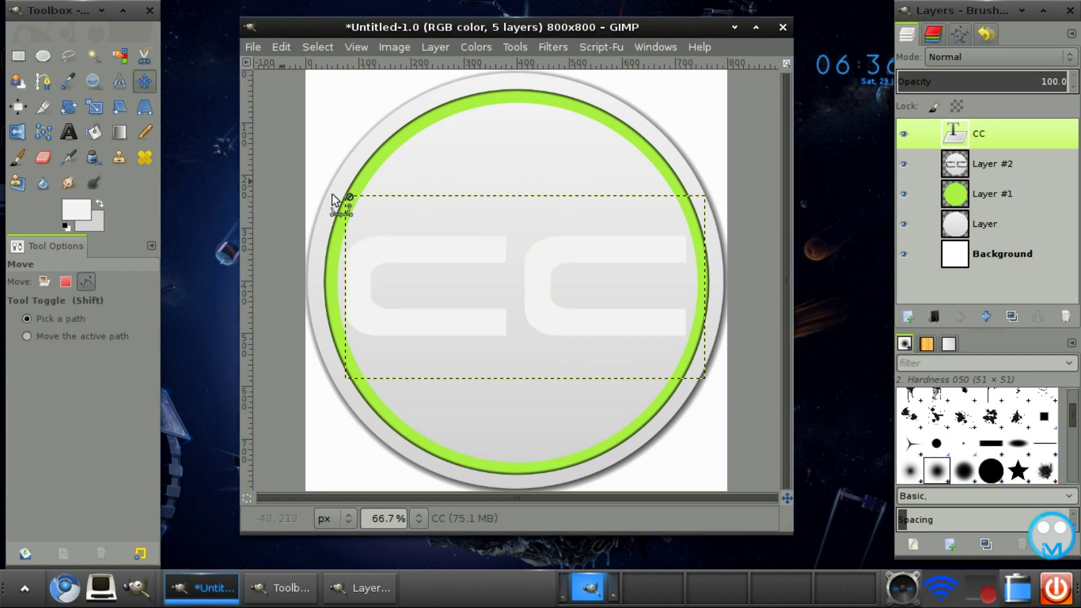
pyautogui.press('alt')
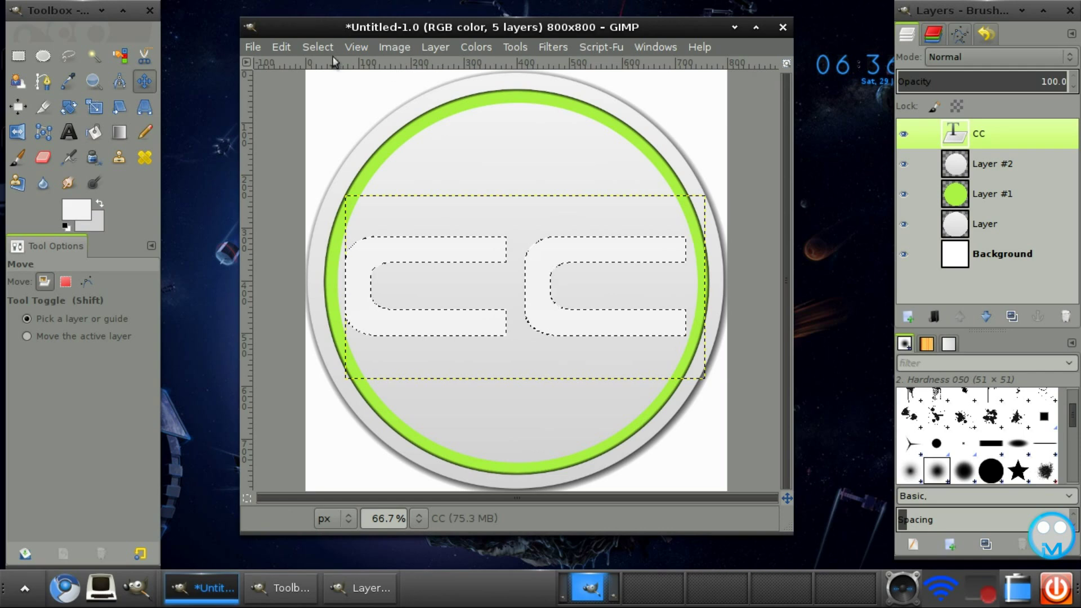
pyautogui.click(317, 46)
pyautogui.click(330, 85)
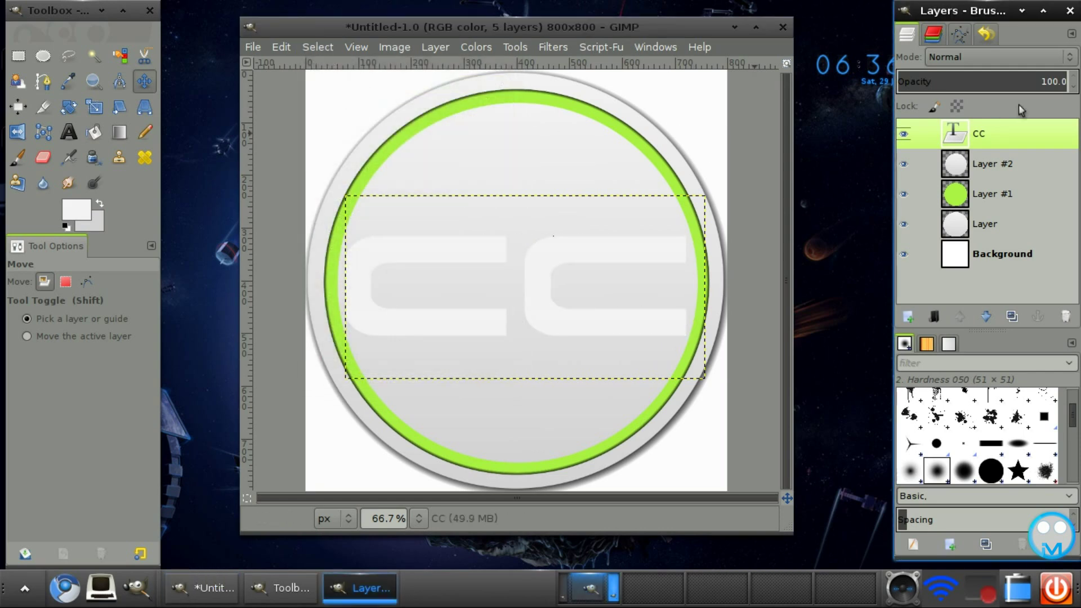
# - Enlarge the CC text to 341 px and shift it slightly up and left
pyautogui.click(65, 131)
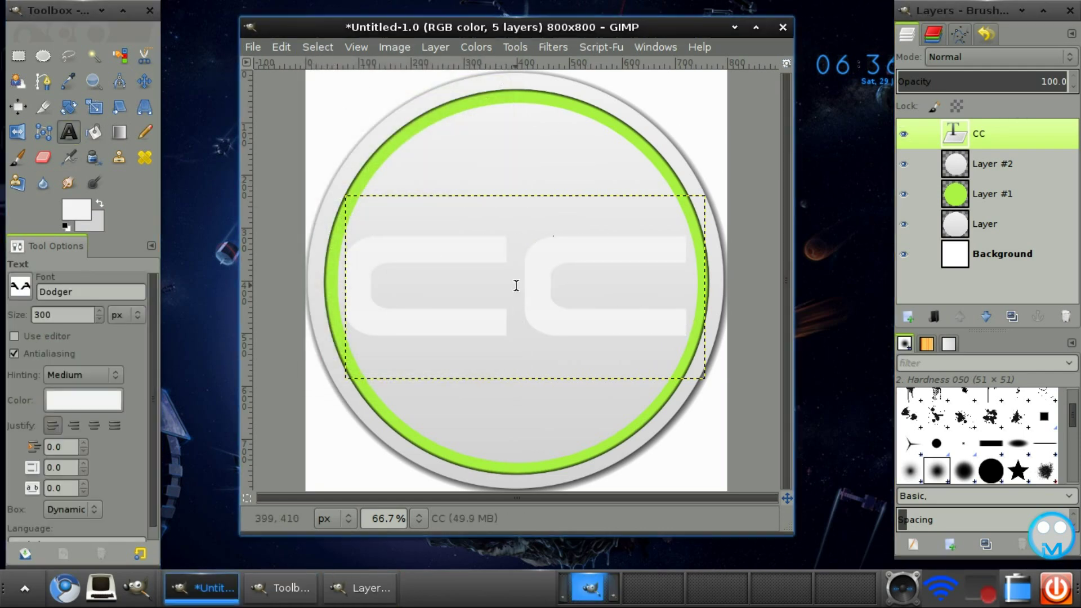
pyautogui.click(514, 285)
pyautogui.scroll(12, 555, 143)
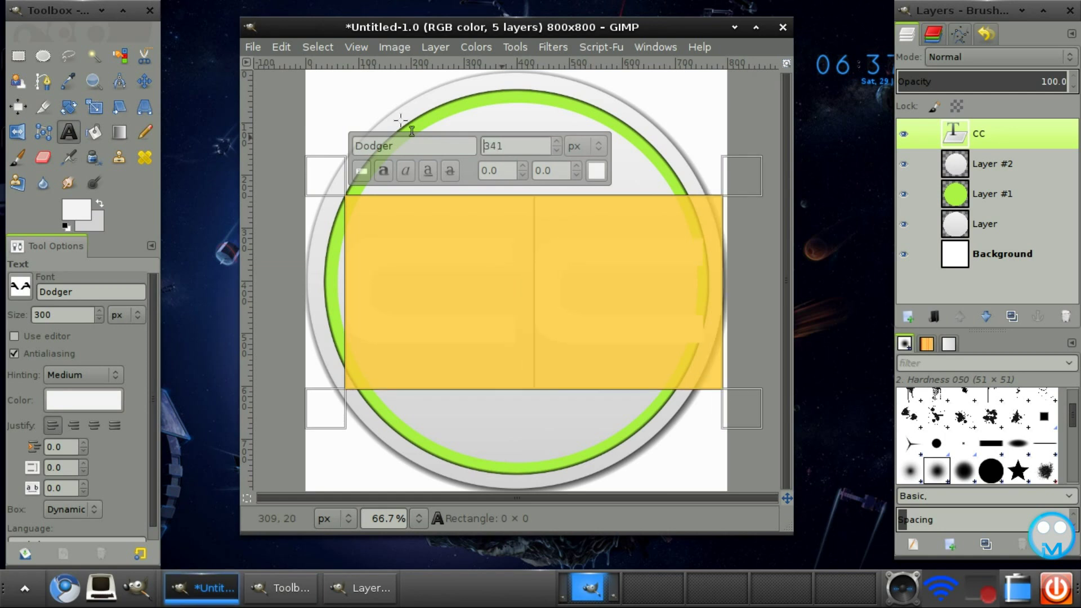
pyautogui.click(144, 81)
pyautogui.moveTo(473, 249); pyautogui.dragTo(465, 241)
# - Load the enlarged CC letters as a selection and make Layer #2 active
pyautogui.click(318, 47)
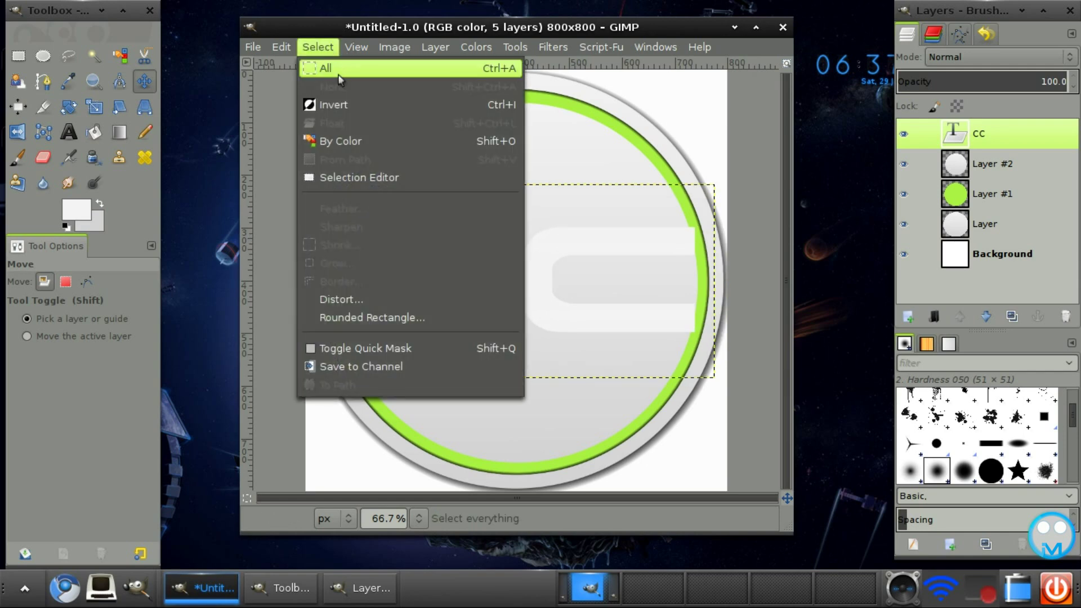
pyautogui.click(1003, 128)
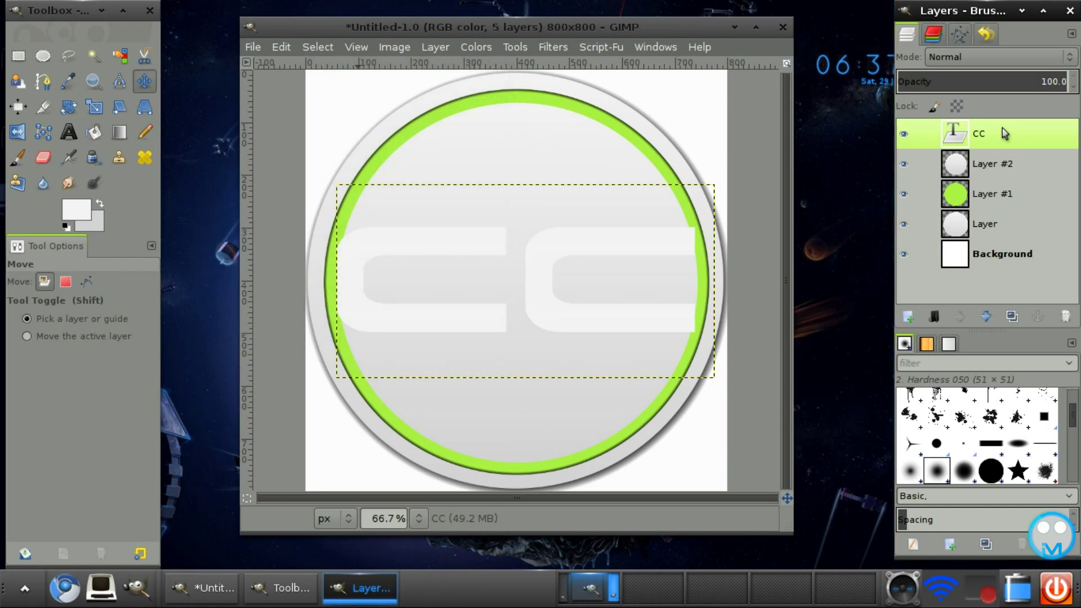
pyautogui.rightClick(1002, 127)
pyautogui.click(927, 524)
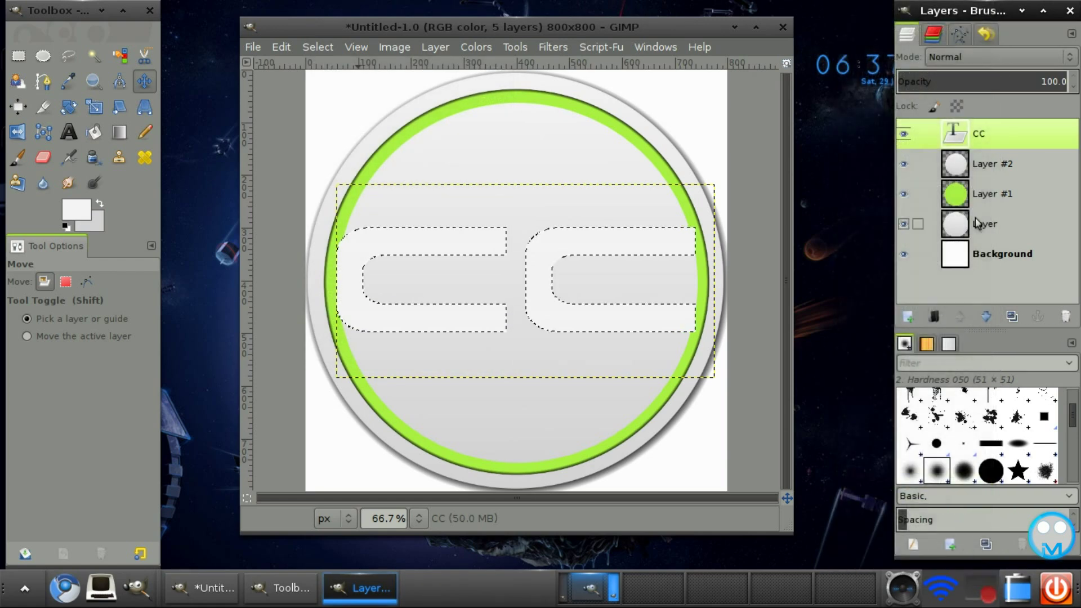
pyautogui.click(991, 164)
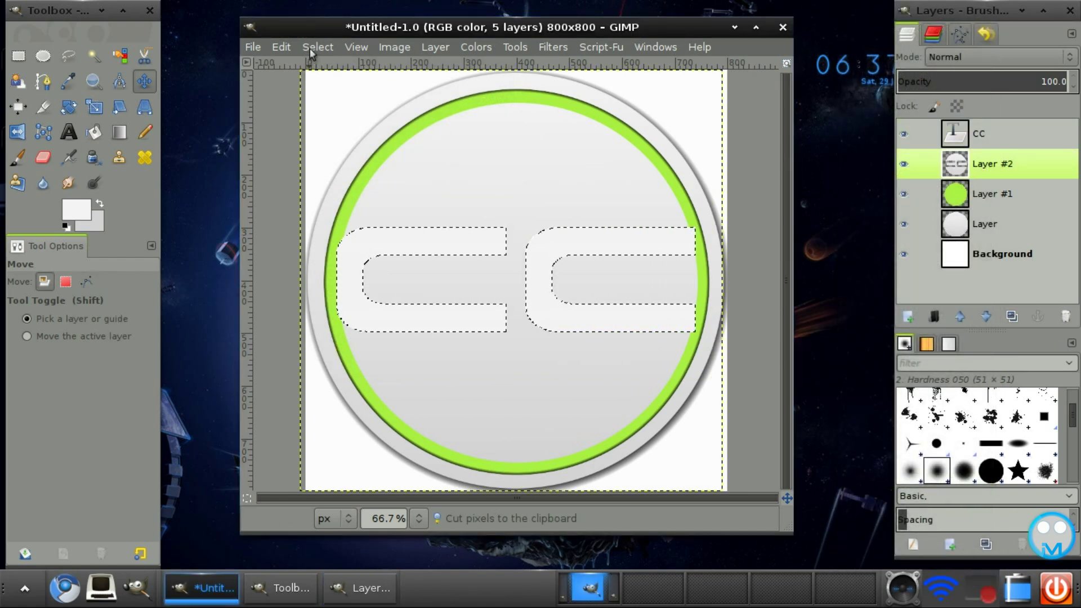
# - Clear the letter selection and hide the CC text layer to reveal the cut-out
pyautogui.click(282, 46)
pyautogui.click(332, 86)
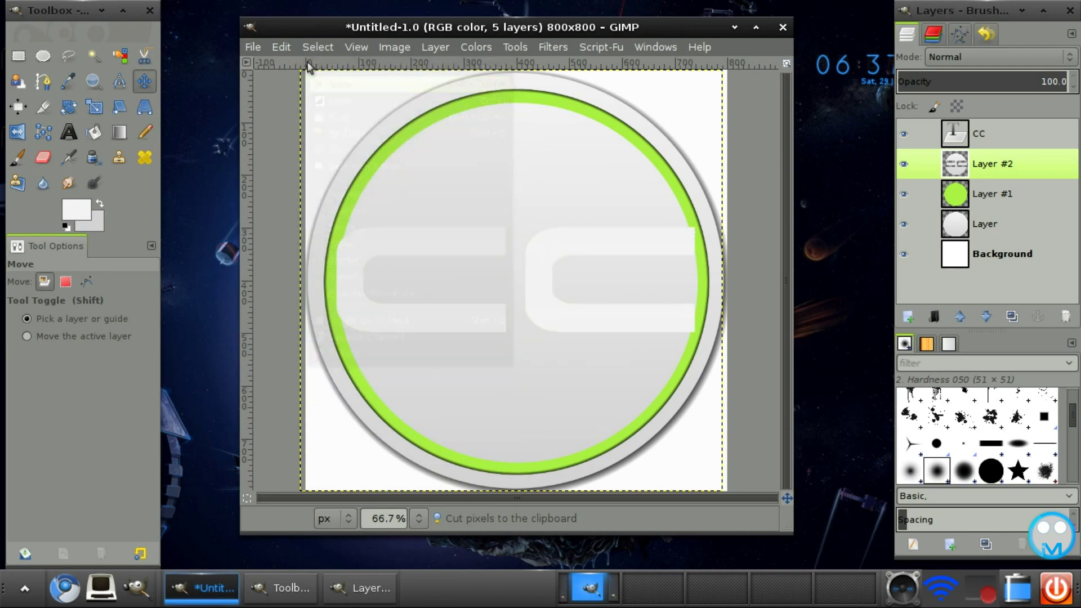
pyautogui.click(904, 134)
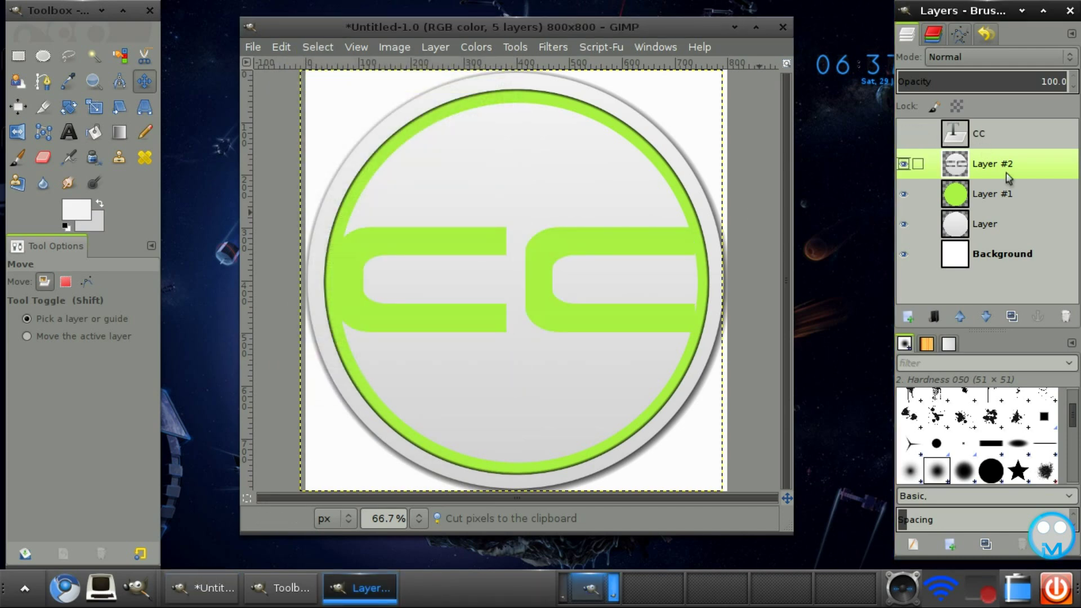
# - Apply a Drop Shadow at 66 opacity to the CC cut-out layer
pyautogui.click(599, 46)
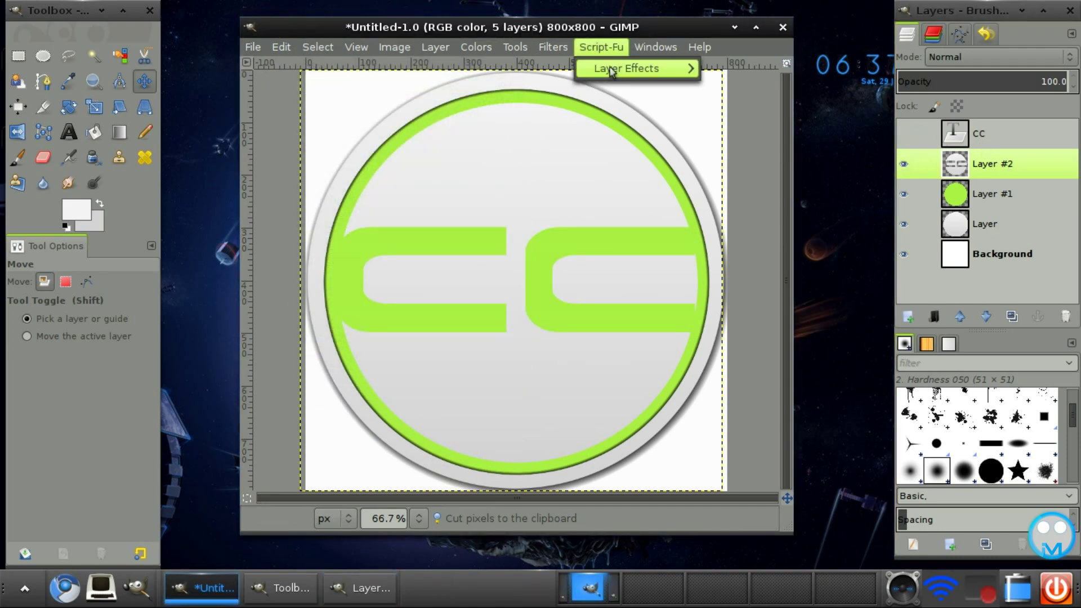
pyautogui.moveTo(666, 73)
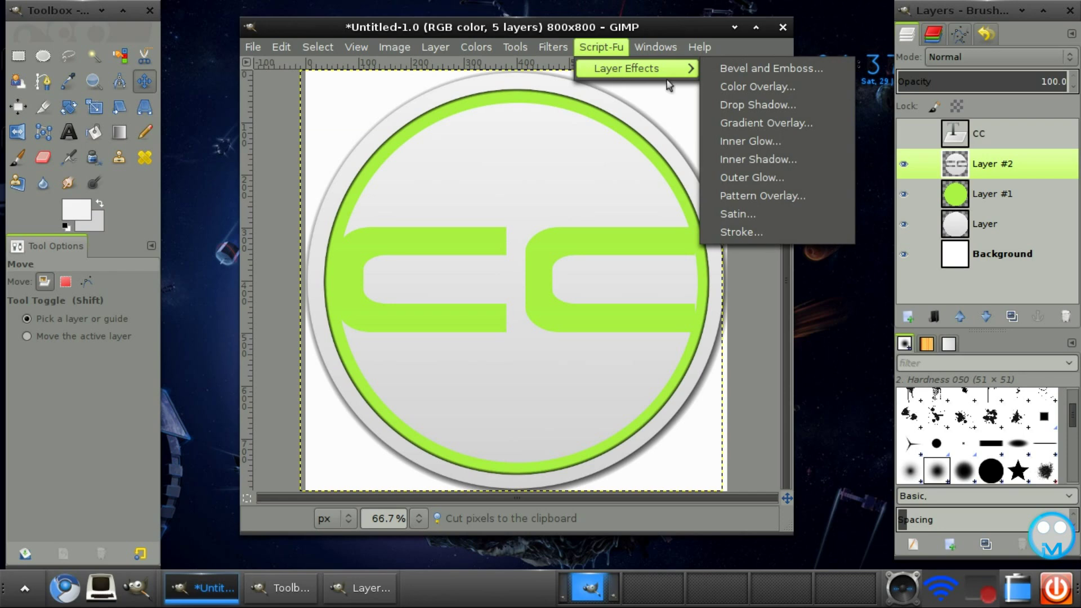
pyautogui.click(775, 160)
pyautogui.click(553, 457)
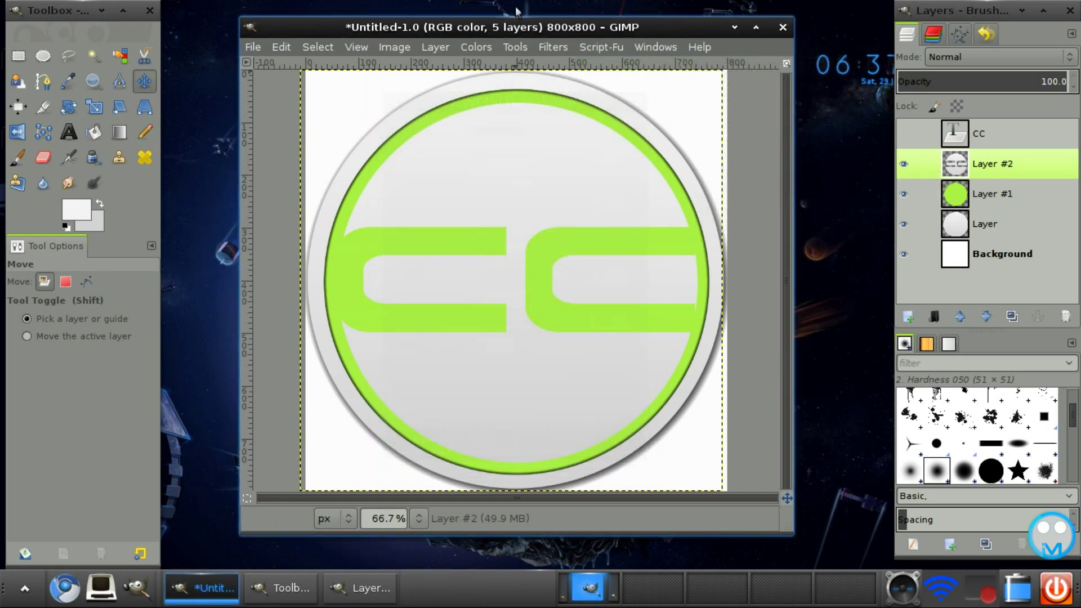
pyautogui.click(598, 47)
pyautogui.moveTo(625, 68)
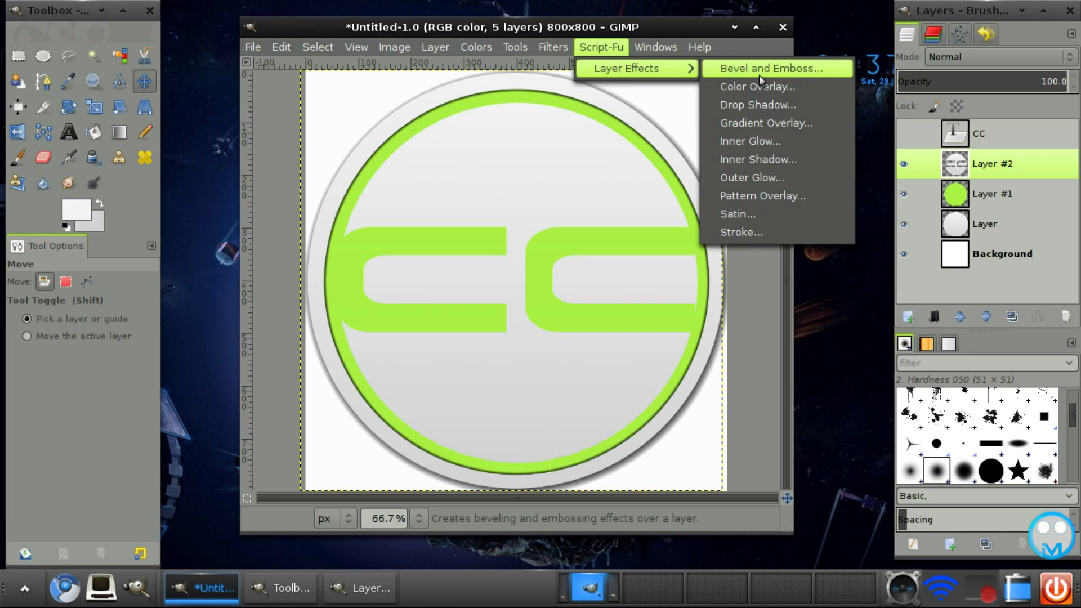
pyautogui.click(772, 102)
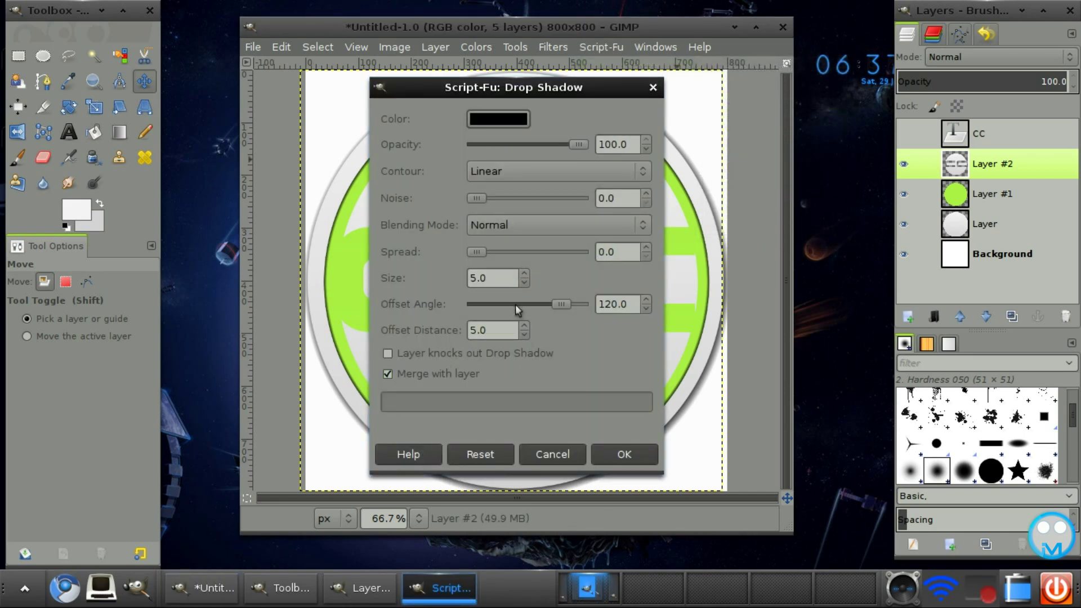
pyautogui.click(645, 149)
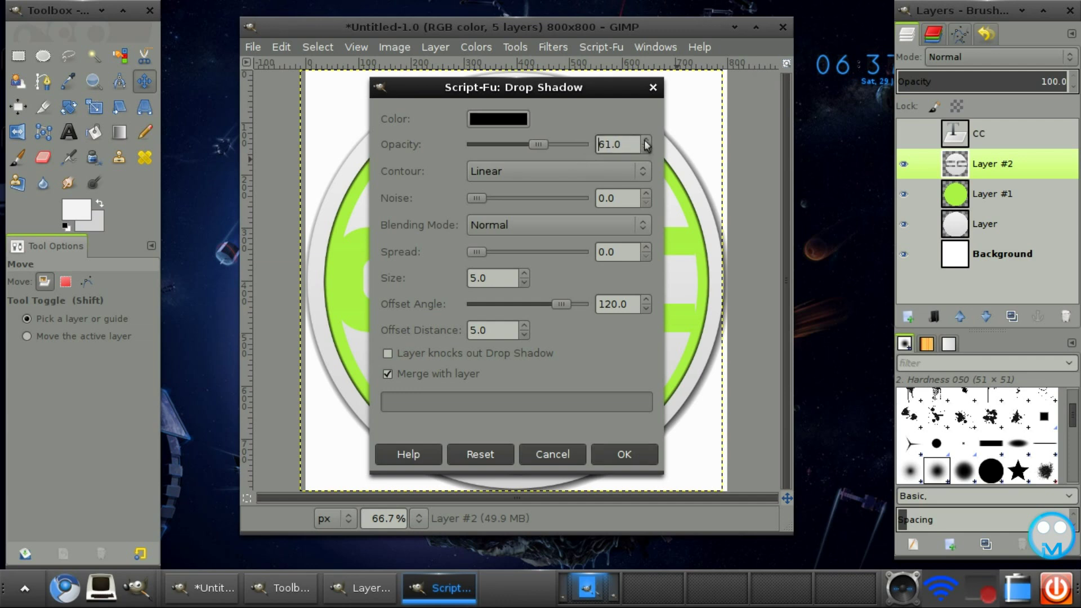
pyautogui.click(646, 147)
pyautogui.click(624, 454)
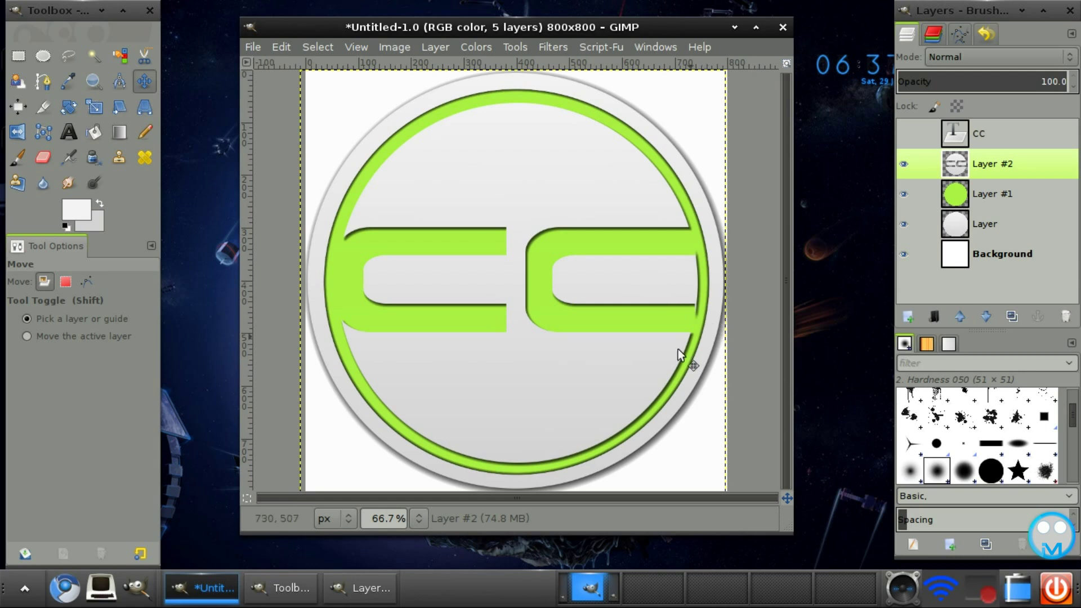
# - Inspect where the right C meets the ring, then erase the green nub there
pyautogui.click(93, 81)
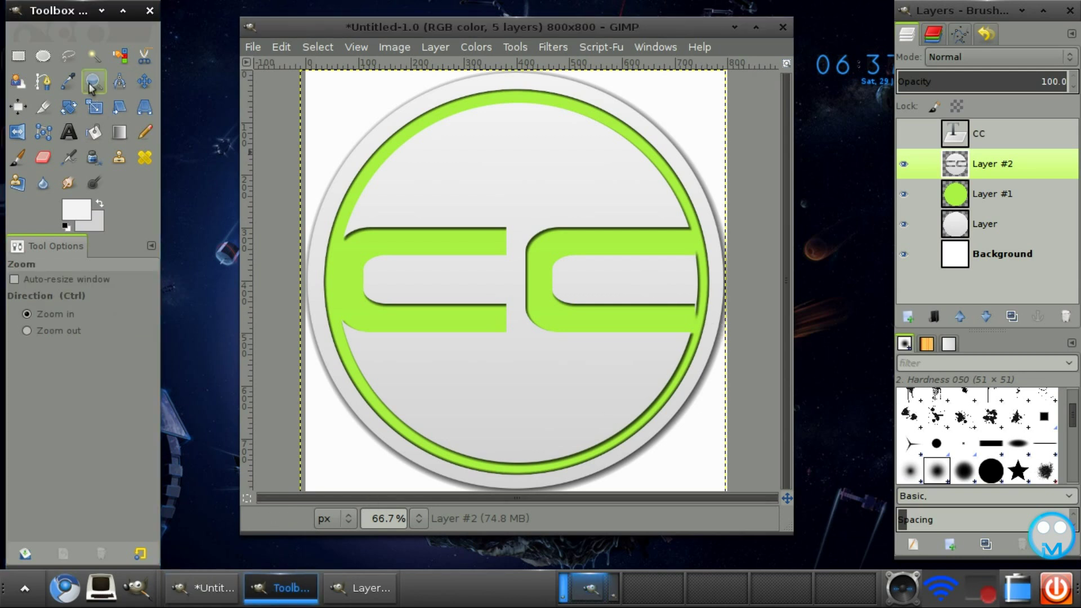
pyautogui.click(693, 323)
pyautogui.click(692, 323)
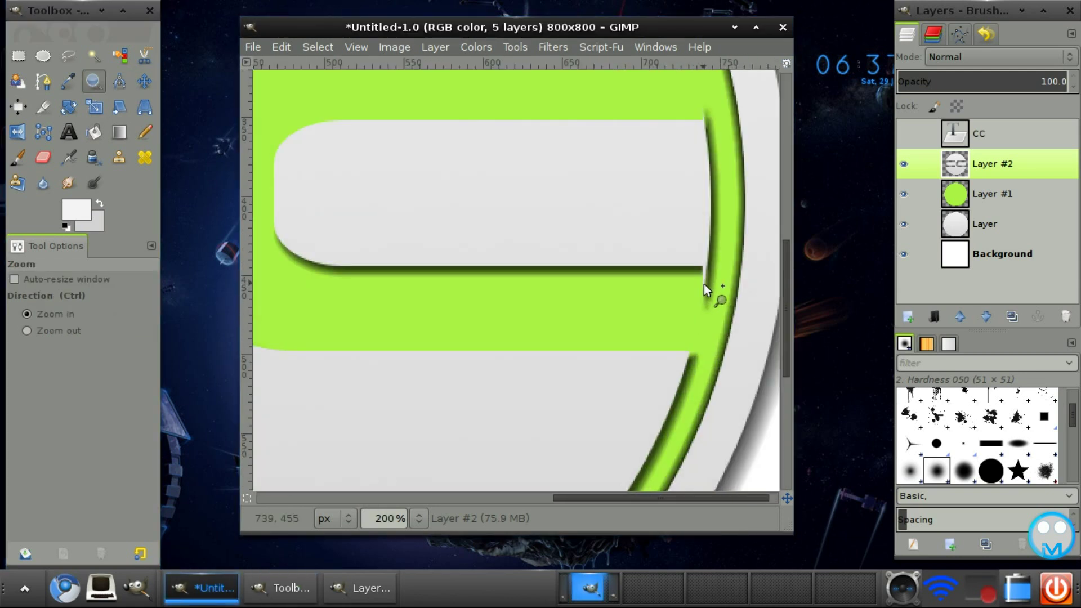
pyautogui.keyDown('ctrl'); pyautogui.click(696, 313); pyautogui.keyUp('ctrl')
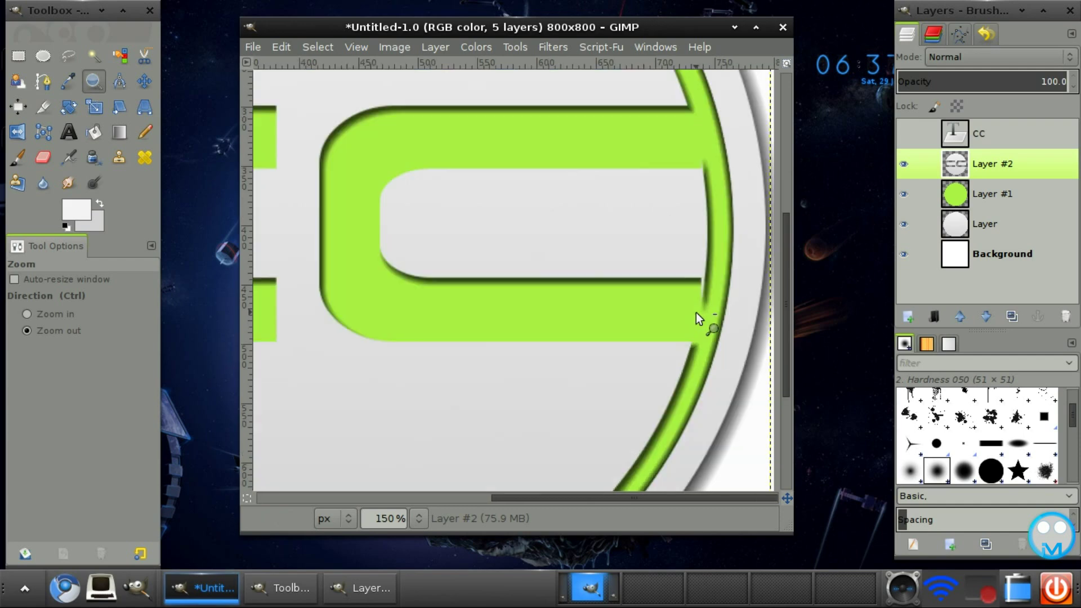
pyautogui.keyDown('ctrl'); pyautogui.click(696, 313); pyautogui.keyUp('ctrl')
pyautogui.keyDown('ctrl'); pyautogui.click(695, 313); pyautogui.keyUp('ctrl')
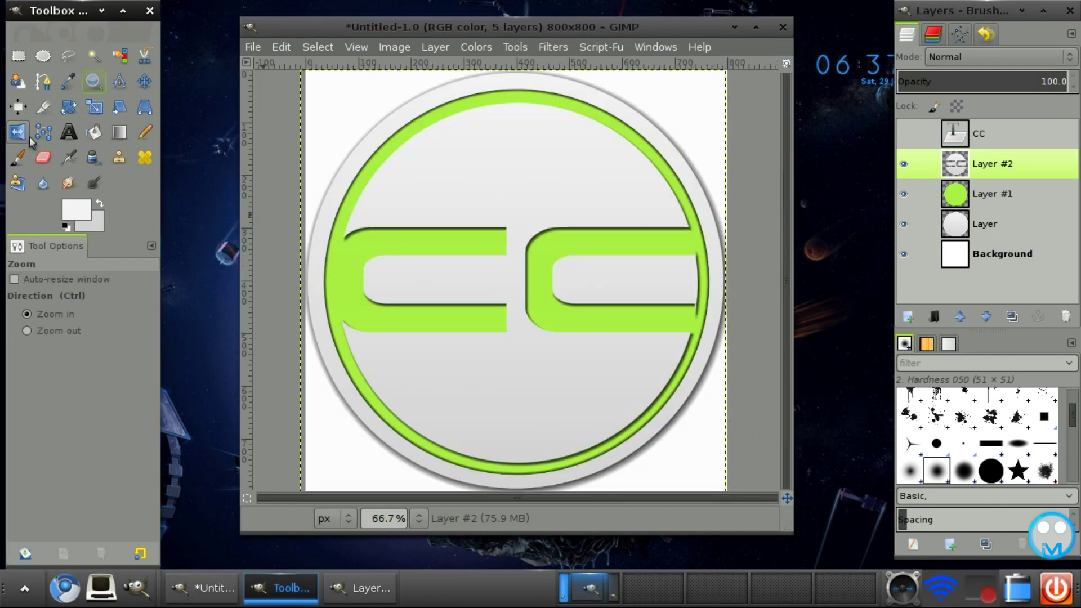
pyautogui.click(43, 159)
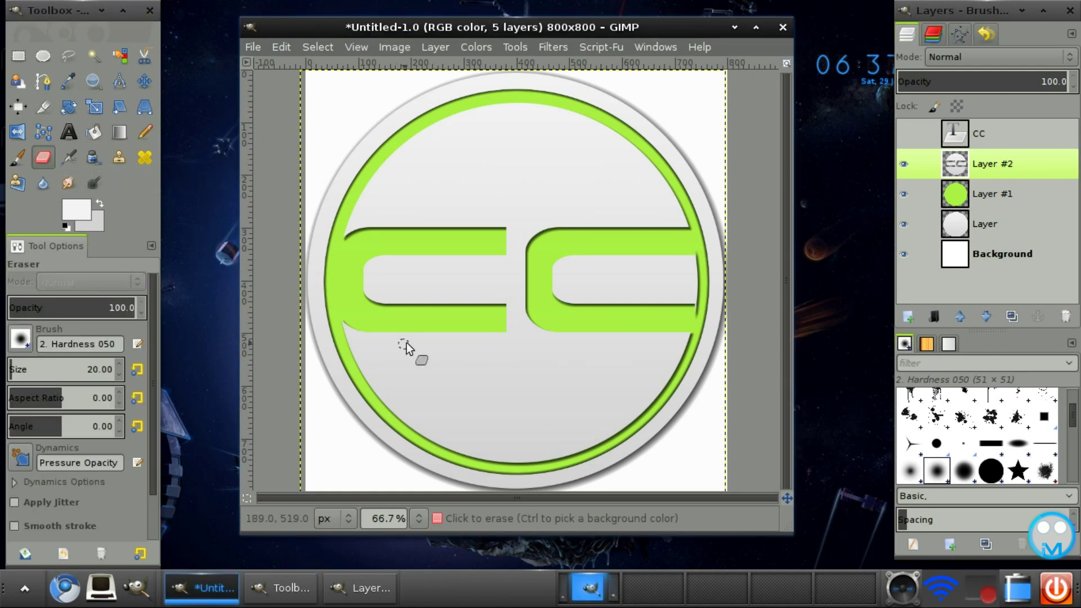
pyautogui.click(694, 313)
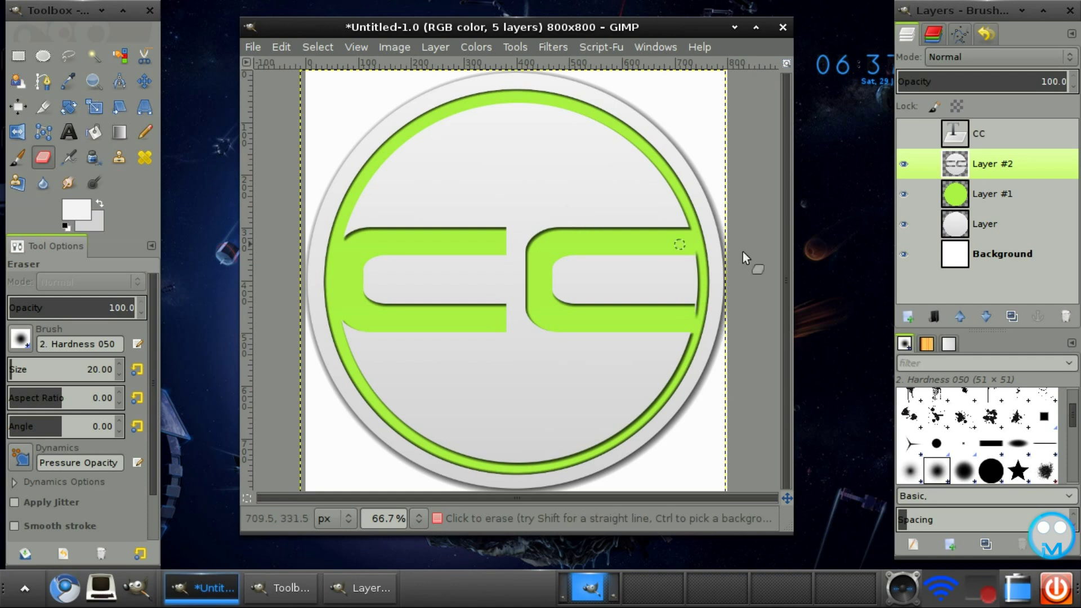